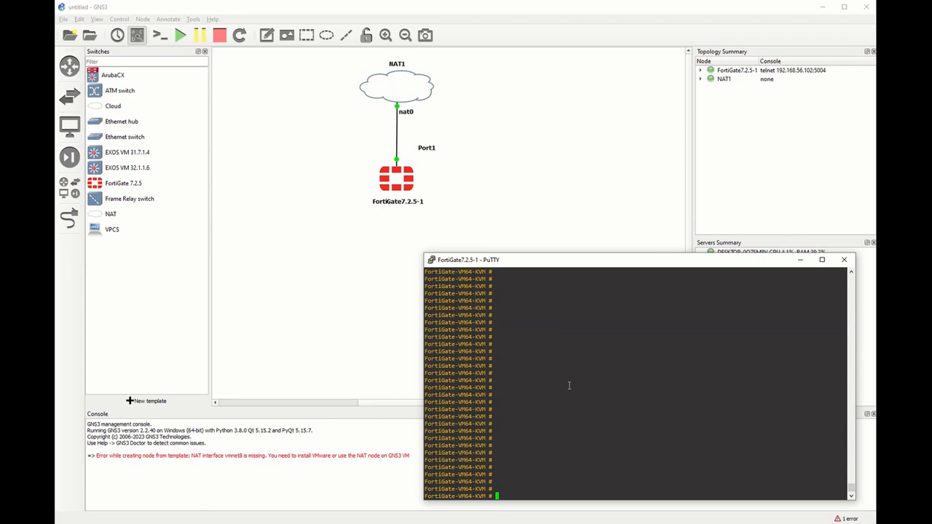
Step: Display the FortiGate configuration with the show command, then close the console session
{"action": "type", "text": "show"}
{"action": "key", "text": "Return"}
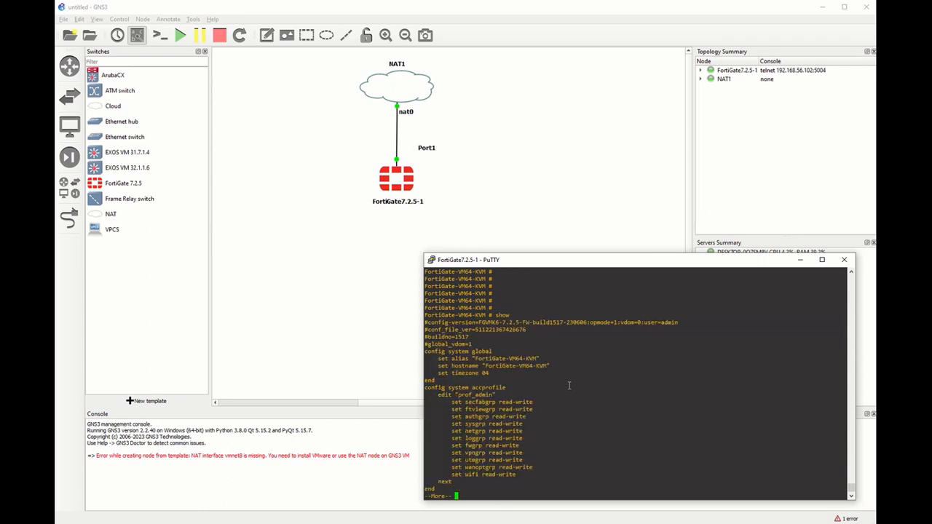
{"action": "key", "text": "space"}
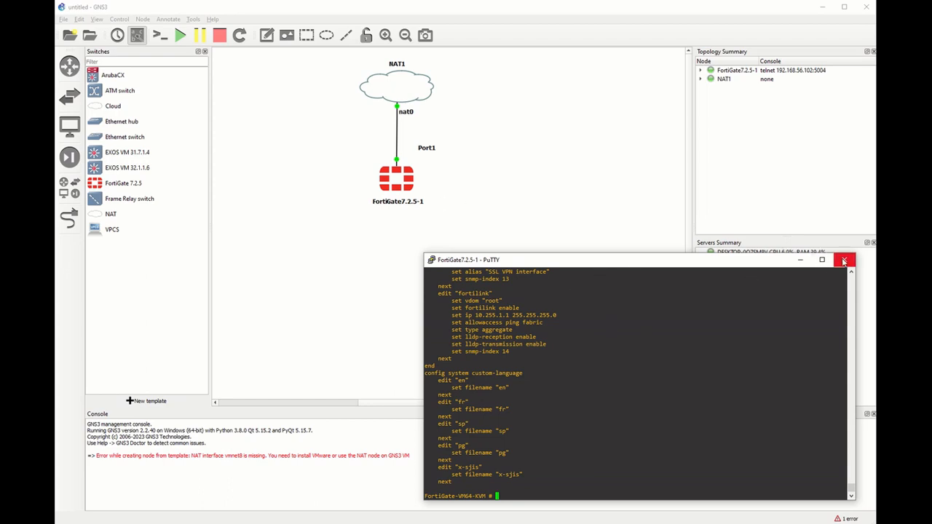
{"action": "left_click", "coordinate": [843, 261]}
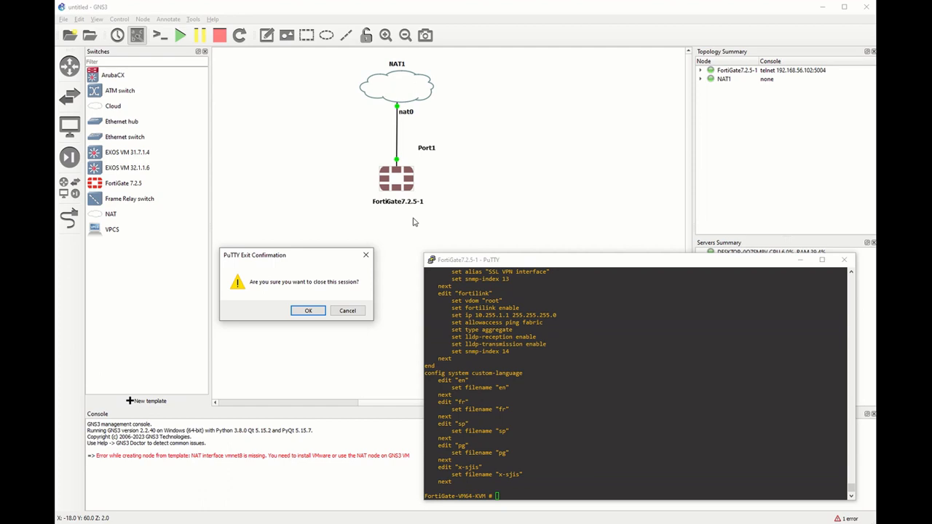
{"action": "left_click", "coordinate": [311, 312]}
Step: Delete the FortiGate7.2.5-1 node from the topology and remove the FortiGate 7.2.5 template from the device list
{"action": "right_click", "coordinate": [391, 190]}
{"action": "left_click", "coordinate": [419, 371]}
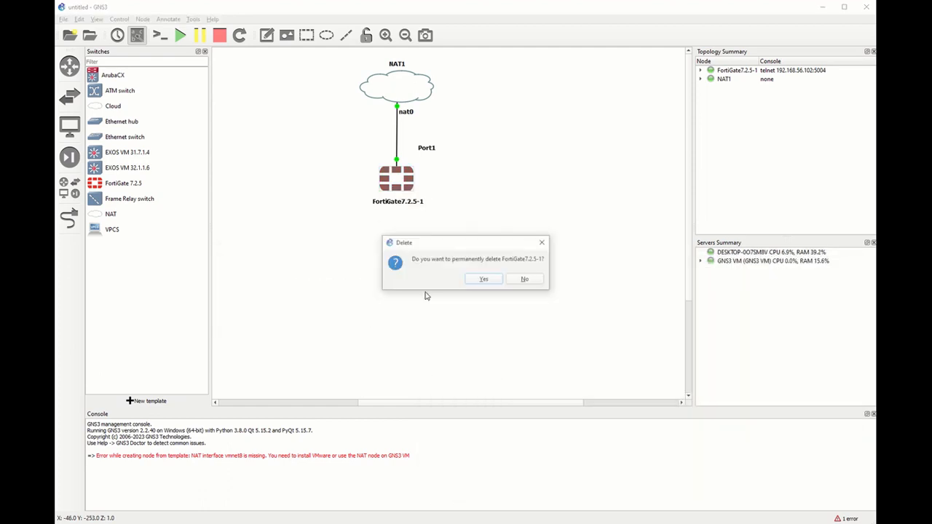
{"action": "left_click", "coordinate": [484, 279]}
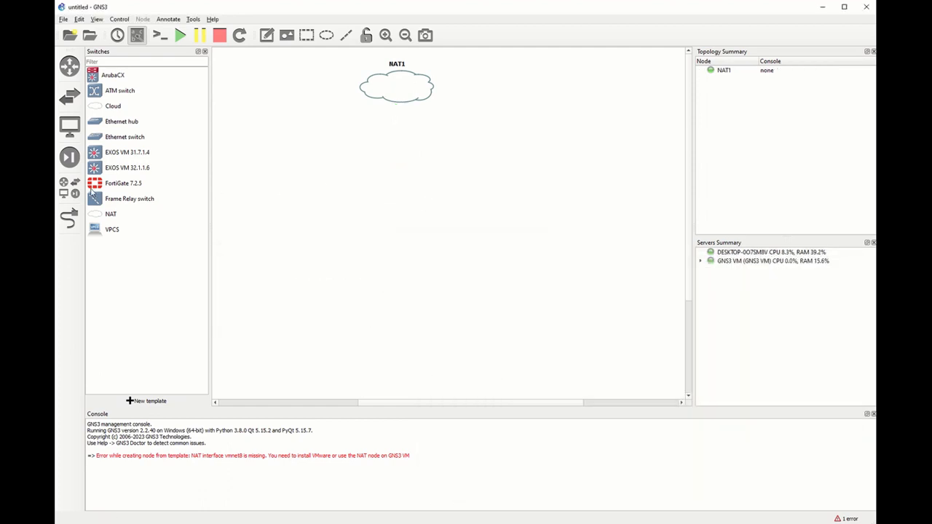
{"action": "right_click", "coordinate": [114, 188]}
{"action": "left_click", "coordinate": [144, 213]}
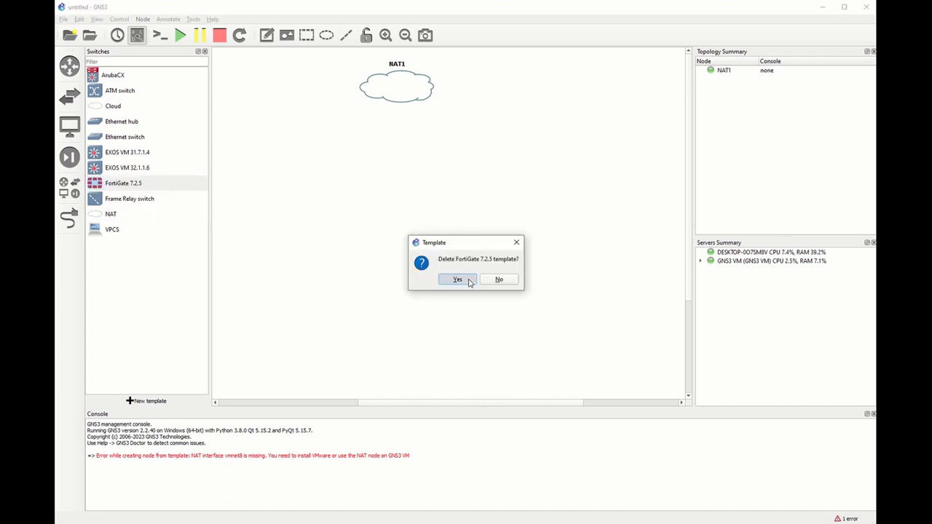
{"action": "left_click", "coordinate": [470, 281]}
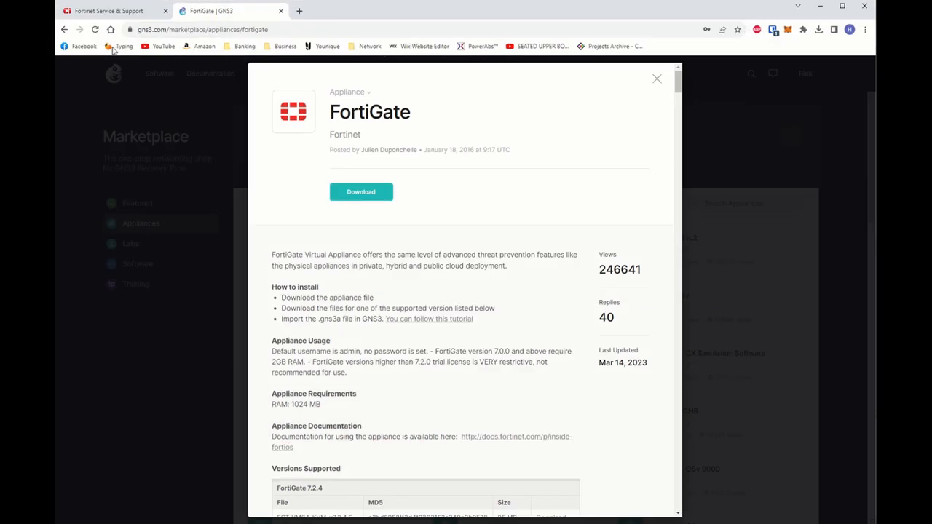
Step: Switch to the web browser, leave the FortiGate appliance page and go to the gns3.com home page
{"action": "left_click", "coordinate": [114, 11]}
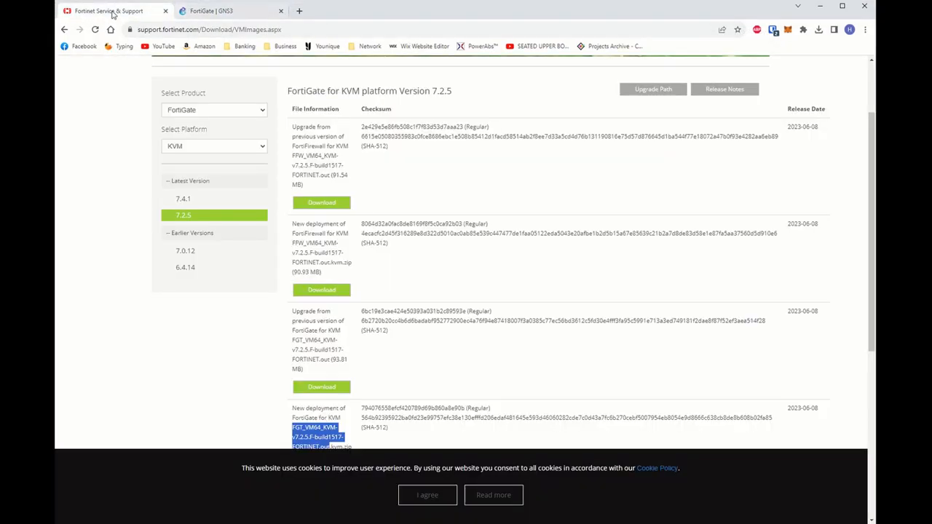
{"action": "left_click", "coordinate": [195, 10]}
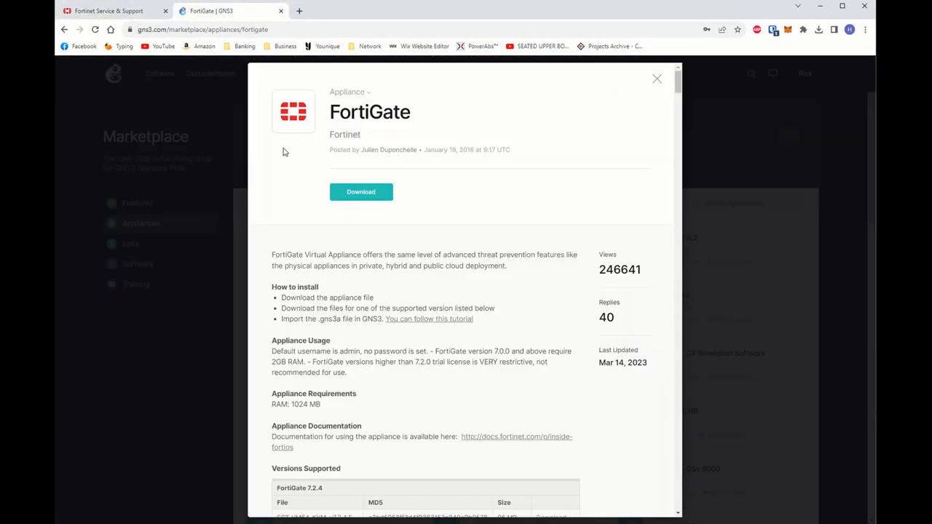
{"action": "left_click", "coordinate": [656, 80]}
{"action": "left_click_drag", "start_coordinate": [240, 30], "coordinate": [166, 29]}
{"action": "key", "text": "BackSpace"}
{"action": "key", "text": "Return"}
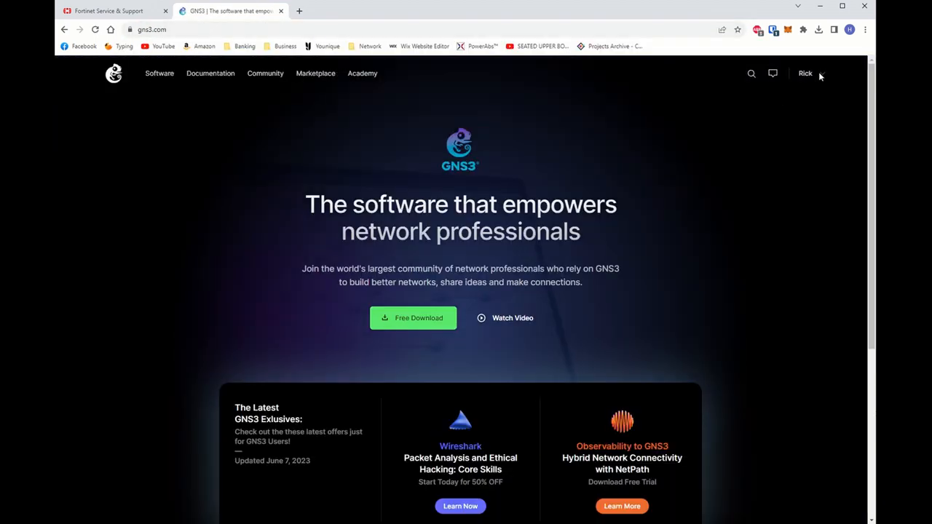
Step: Open the FortiGate appliance from the GNS3 Marketplace appliances and check its list of supported versions
{"action": "left_click", "coordinate": [819, 75]}
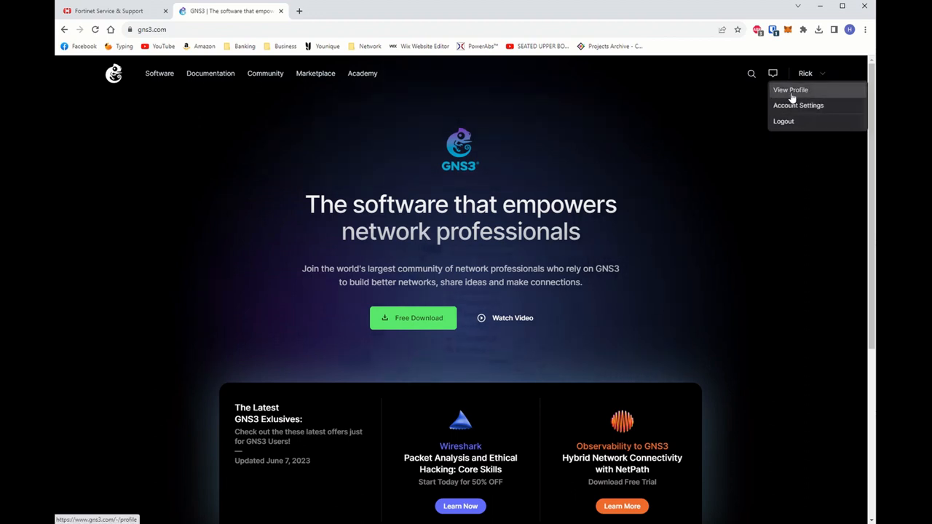
{"action": "left_click", "coordinate": [318, 75]}
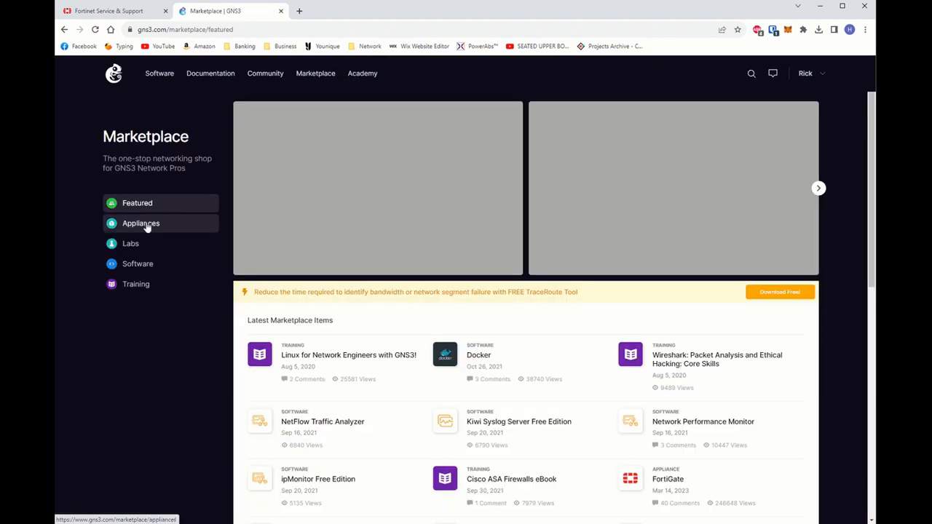
{"action": "left_click", "coordinate": [146, 225]}
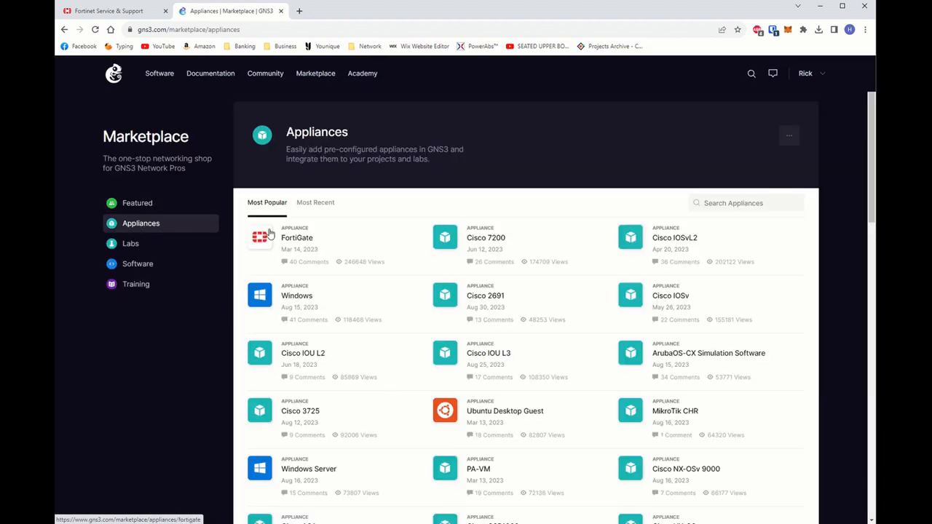
{"action": "left_click", "coordinate": [304, 243]}
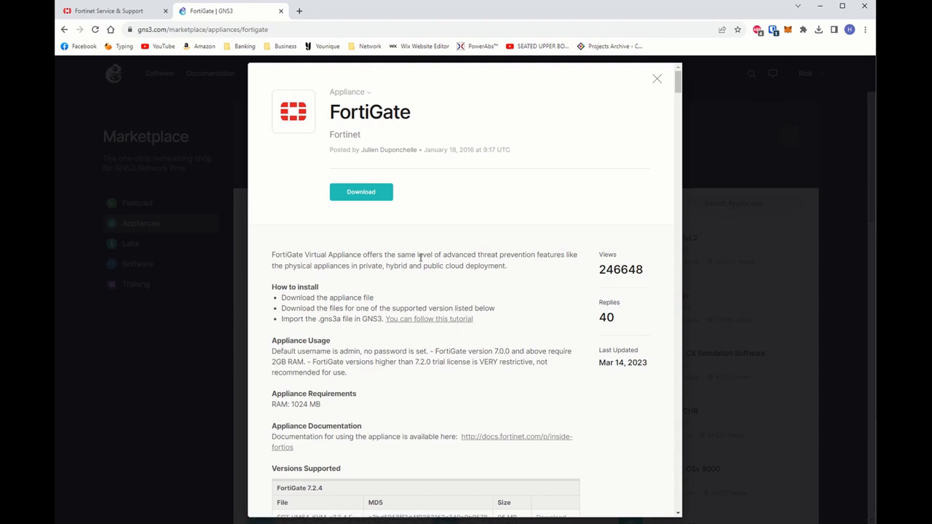
{"action": "scroll", "coordinate": [420, 257], "scroll_direction": "down", "scroll_amount": 3}
{"action": "scroll", "coordinate": [420, 262], "scroll_direction": "down", "scroll_amount": 1}
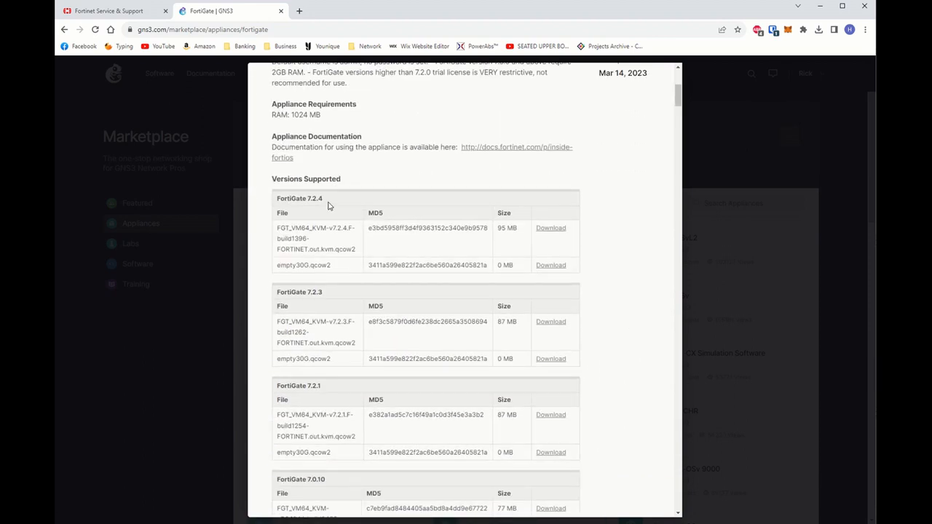
{"action": "left_click_drag", "start_coordinate": [277, 198], "coordinate": [327, 205]}
Step: Go to the support.fortinet.com welcome page and log in to FortiCloud
{"action": "left_click", "coordinate": [129, 13]}
{"action": "scroll", "coordinate": [358, 156], "scroll_direction": "up", "scroll_amount": 2}
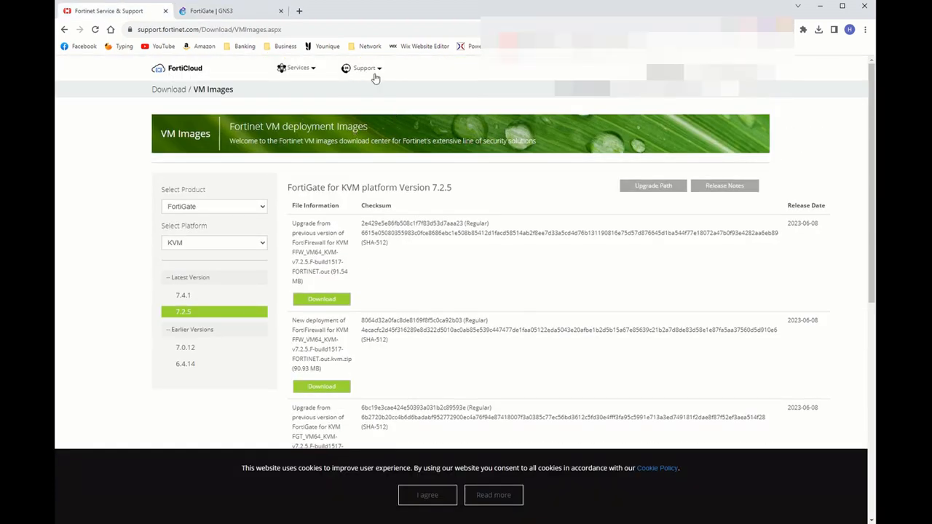
{"action": "left_click_drag", "start_coordinate": [311, 32], "coordinate": [227, 29]}
{"action": "key", "text": "BackSpace"}
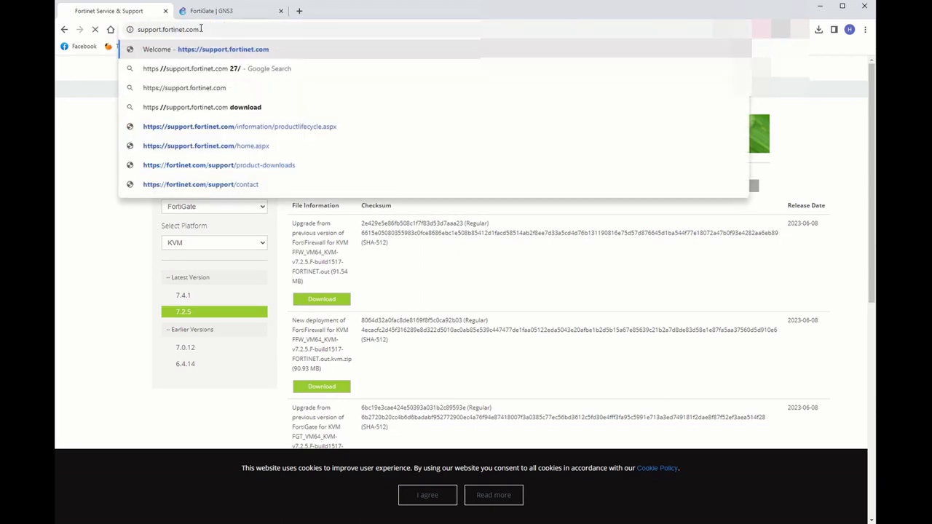
{"action": "key", "text": "Return"}
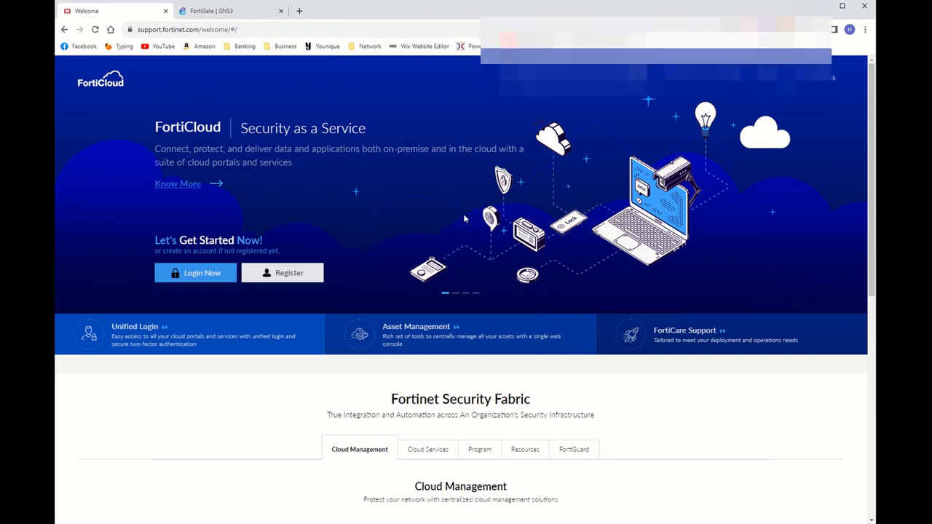
{"action": "left_click", "coordinate": [202, 272]}
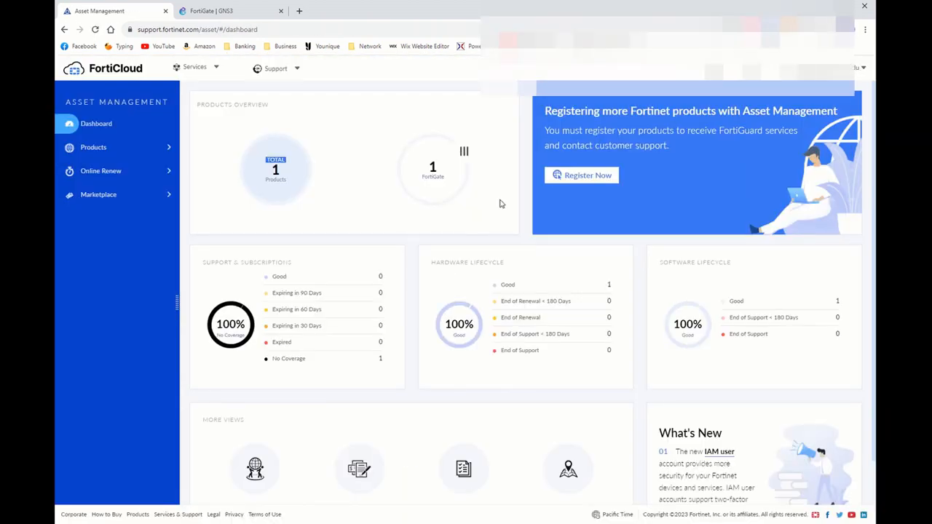
Step: Open the VM Images downloads, list the FortiGate files for the KVM platform, version 7.2.5, and accept the site's cookies
{"action": "left_click", "coordinate": [283, 72]}
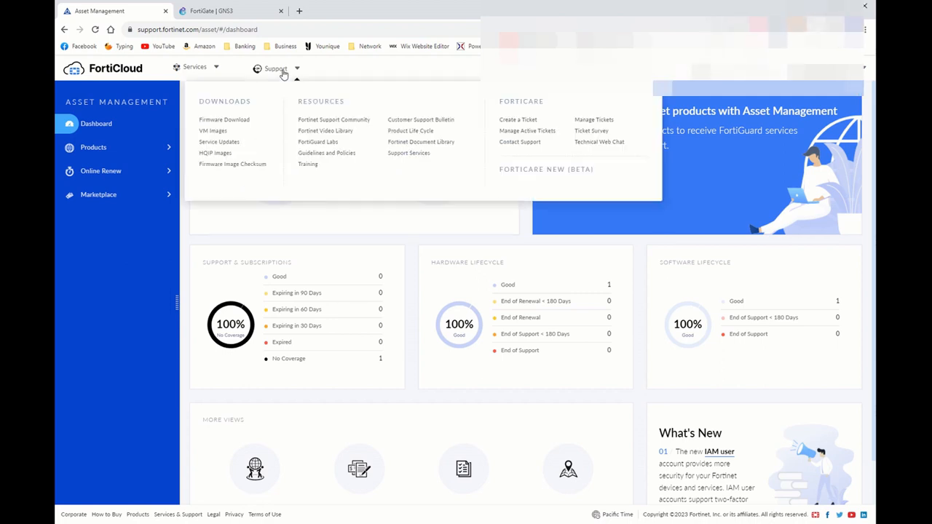
{"action": "left_click", "coordinate": [217, 132]}
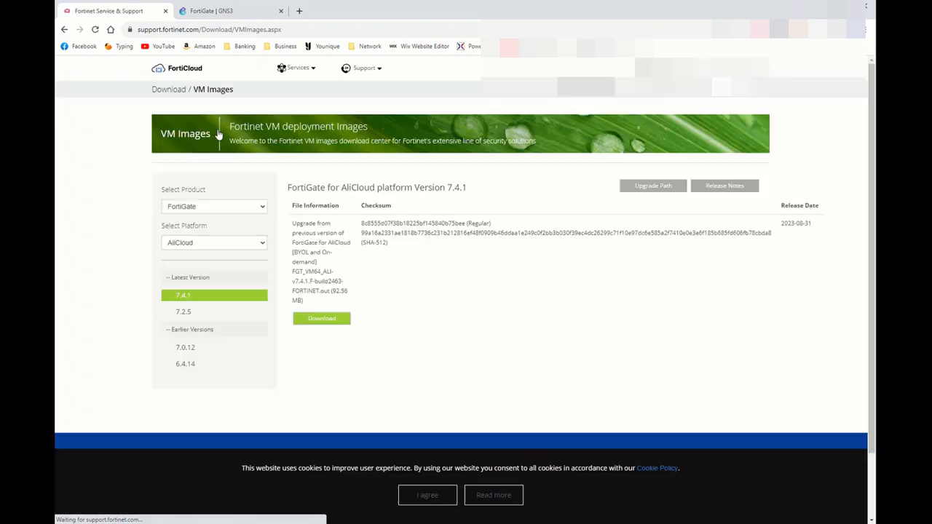
{"action": "left_click", "coordinate": [248, 212]}
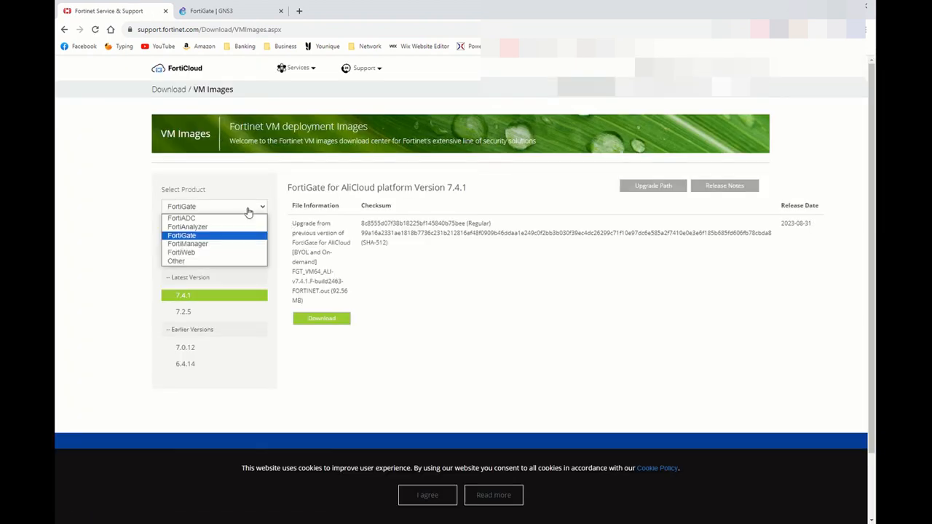
{"action": "left_click", "coordinate": [195, 242]}
{"action": "left_click", "coordinate": [228, 246]}
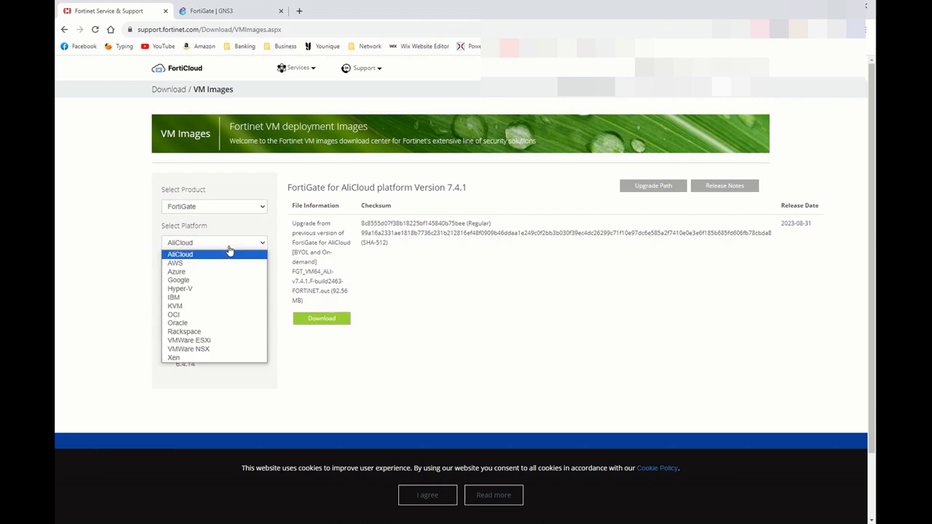
{"action": "left_click", "coordinate": [184, 306]}
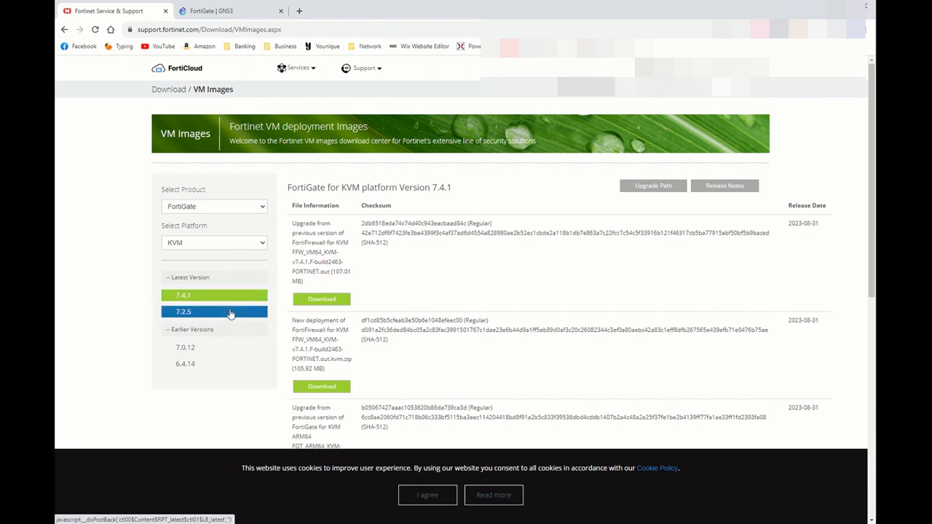
{"action": "left_click", "coordinate": [182, 313]}
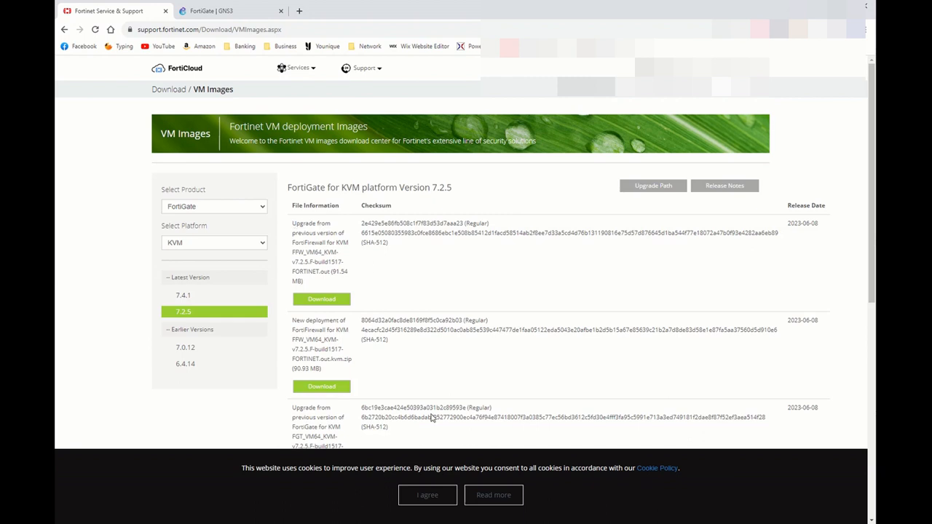
{"action": "left_click", "coordinate": [428, 498]}
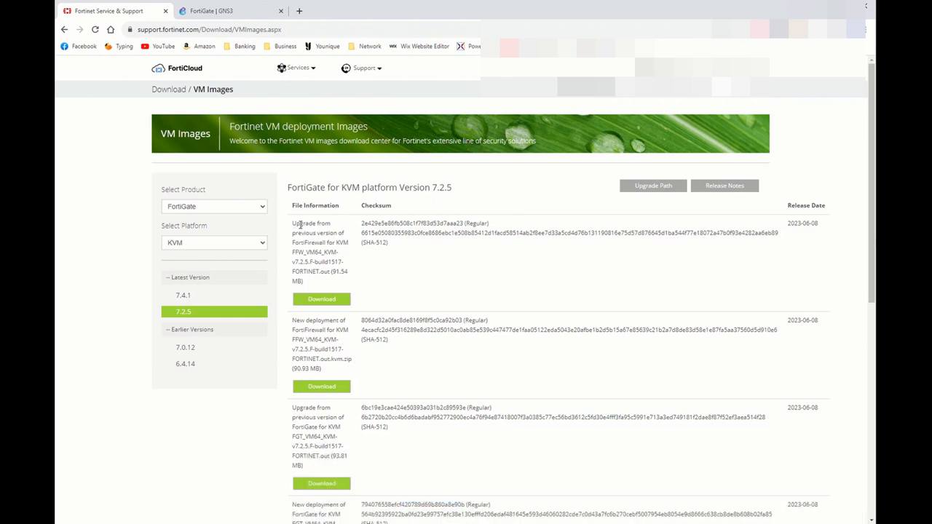
Step: Download the new deployment image of FortiGate for KVM, FGT_VM64_KVM-v7.2.5.F-build1517-FORTINET.out.kvm.zip
{"action": "left_click_drag", "start_coordinate": [293, 224], "coordinate": [318, 223]}
{"action": "left_click", "coordinate": [295, 223]}
{"action": "left_click_drag", "start_coordinate": [293, 223], "coordinate": [321, 223]}
{"action": "left_click_drag", "start_coordinate": [293, 243], "coordinate": [325, 243]}
{"action": "scroll", "coordinate": [364, 333], "scroll_direction": "down", "scroll_amount": 1}
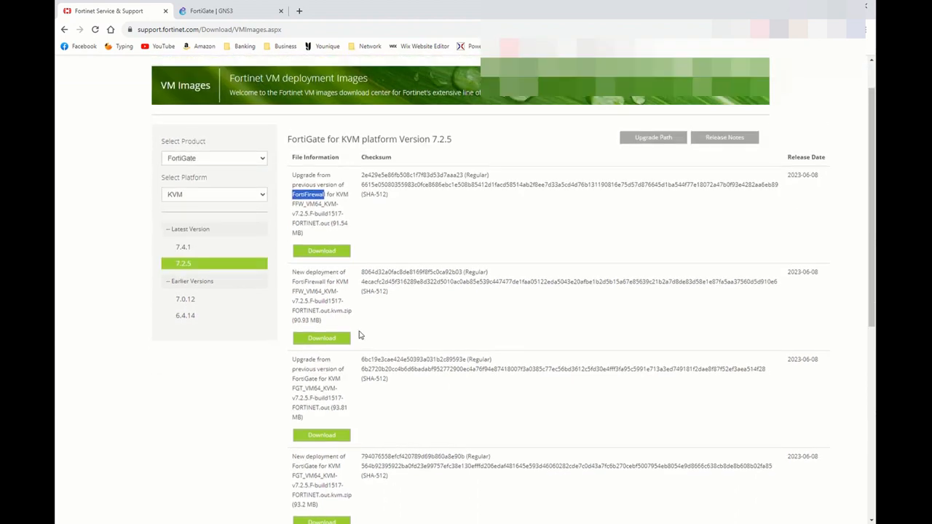
{"action": "left_click_drag", "start_coordinate": [293, 270], "coordinate": [338, 273]}
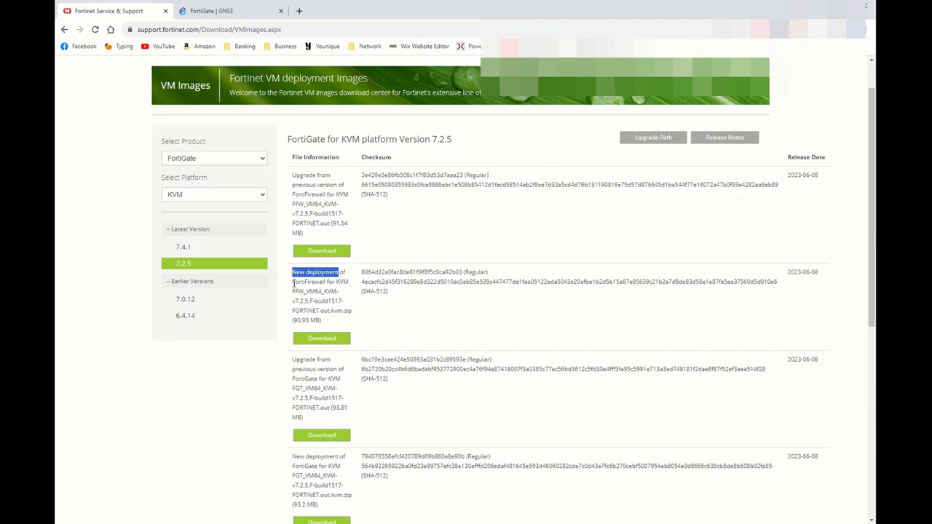
{"action": "left_click_drag", "start_coordinate": [293, 282], "coordinate": [326, 282]}
{"action": "scroll", "coordinate": [326, 291], "scroll_direction": "down", "scroll_amount": 3}
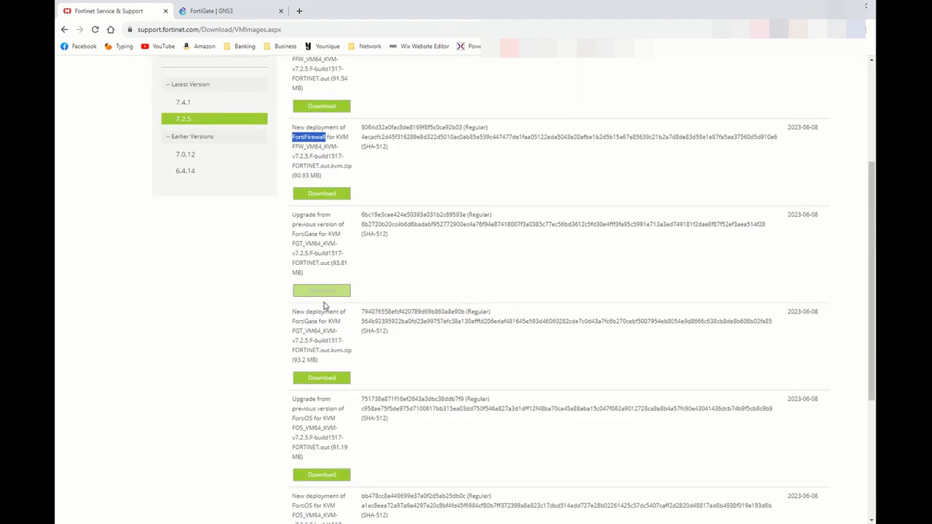
{"action": "left_click_drag", "start_coordinate": [293, 312], "coordinate": [320, 321]}
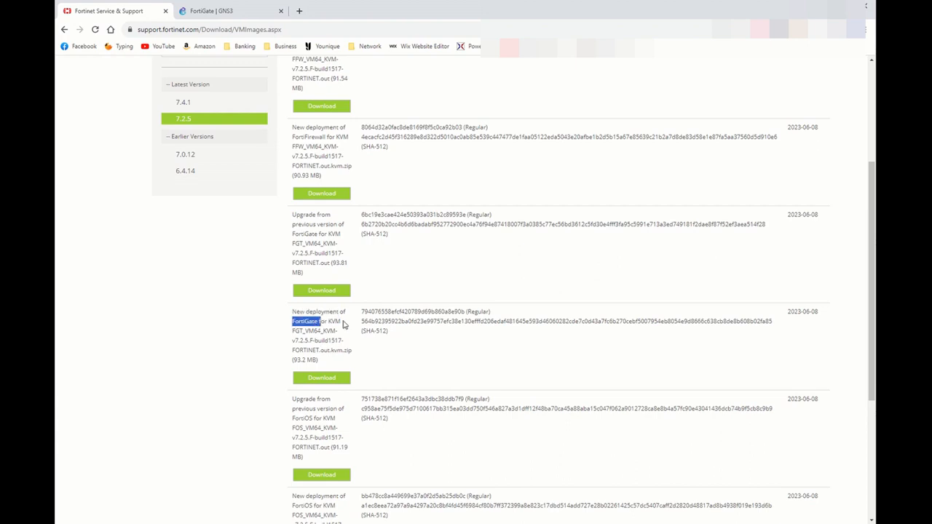
{"action": "left_click", "coordinate": [323, 379]}
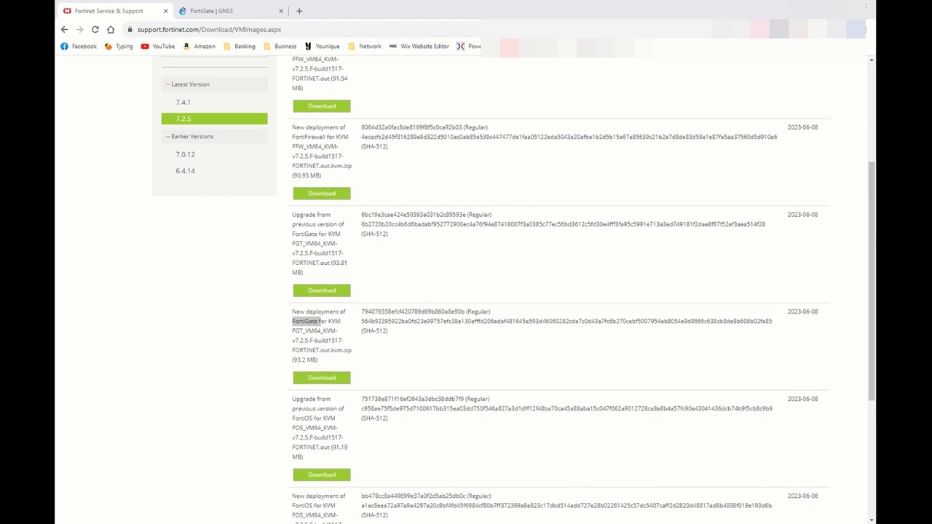
Step: Extract FGT_VM64_KVM-v7.2.5.F-build1517-FORTINET.out.kvm.zip in the Downloads folder to the suggested destination
{"action": "left_click_drag", "start_coordinate": [874, 67], "coordinate": [509, 54]}
{"action": "left_click", "coordinate": [361, 203]}
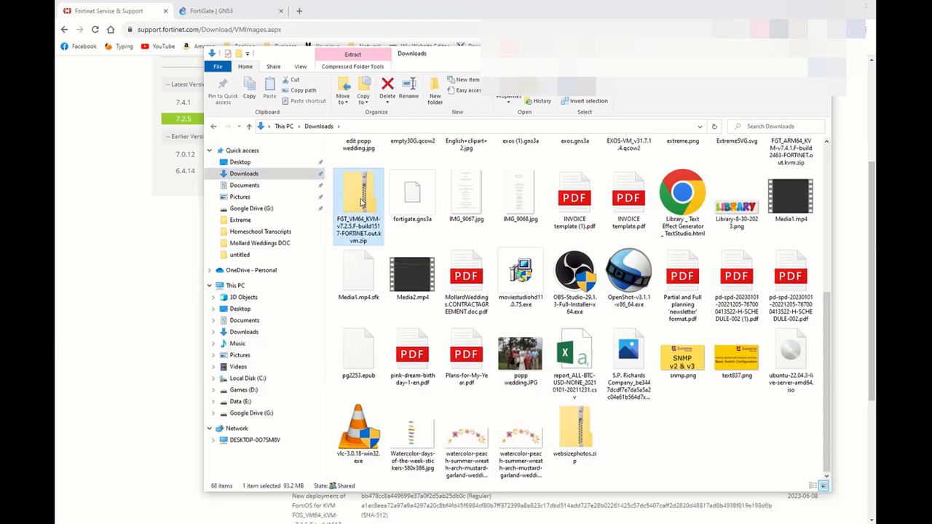
{"action": "right_click", "coordinate": [361, 204]}
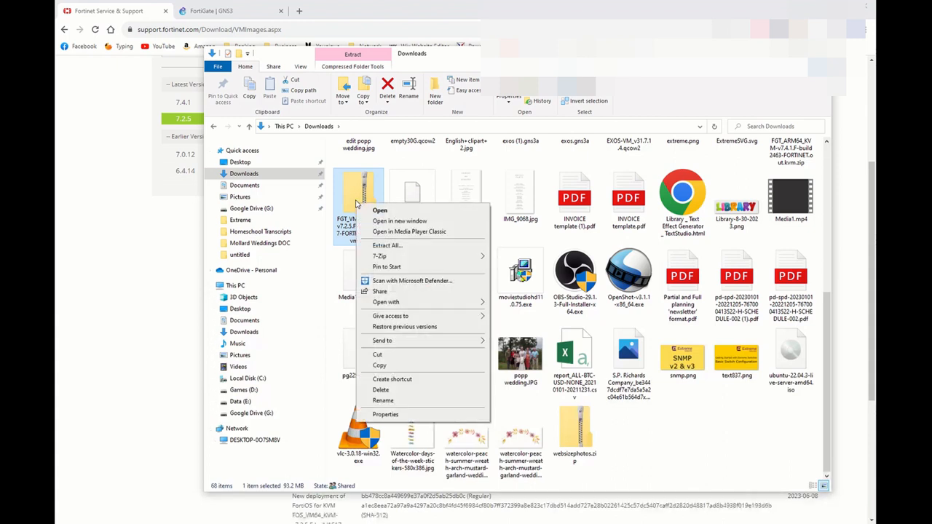
{"action": "left_click", "coordinate": [387, 247]}
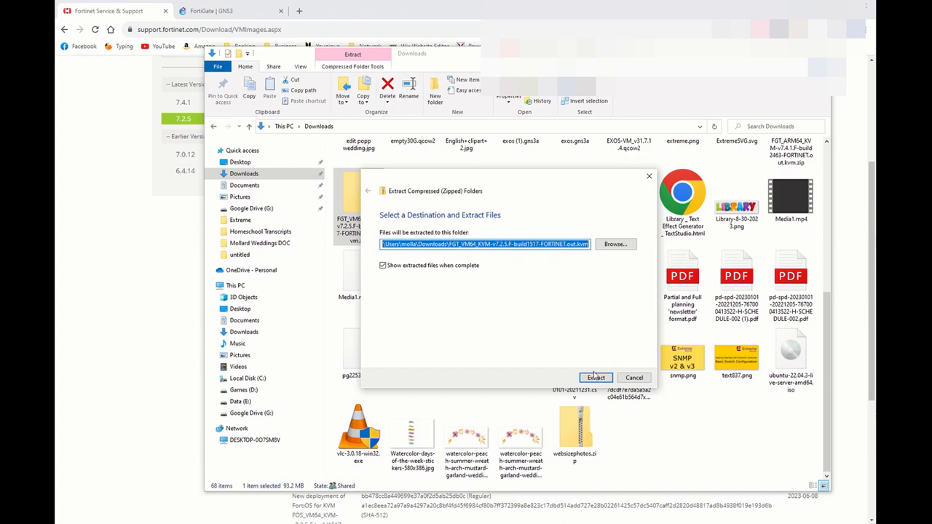
{"action": "left_click", "coordinate": [595, 377]}
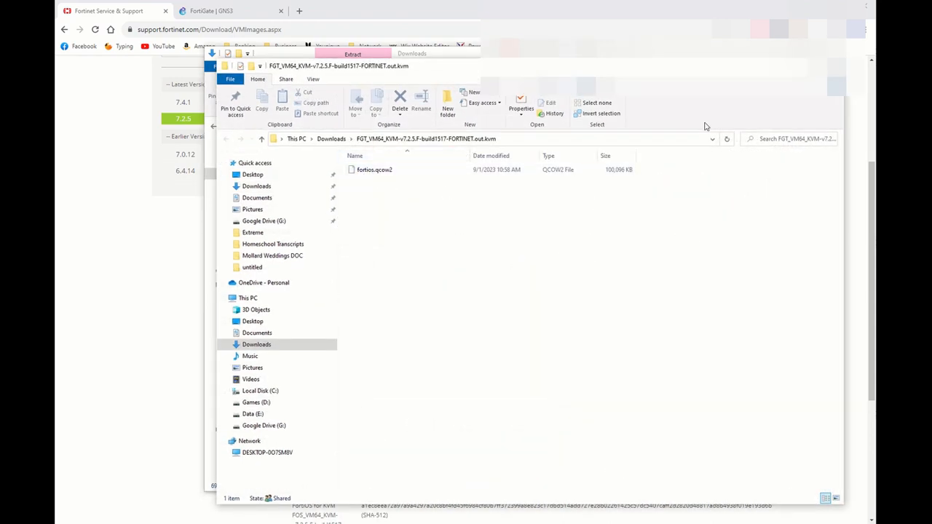
Step: Close the extracted folder and copy FGT_VM64_KVM-v7.2.5.F-build1517-FORTINET.out from the file name of the new FortiGate for KVM deployment
{"action": "left_click", "coordinate": [827, 66]}
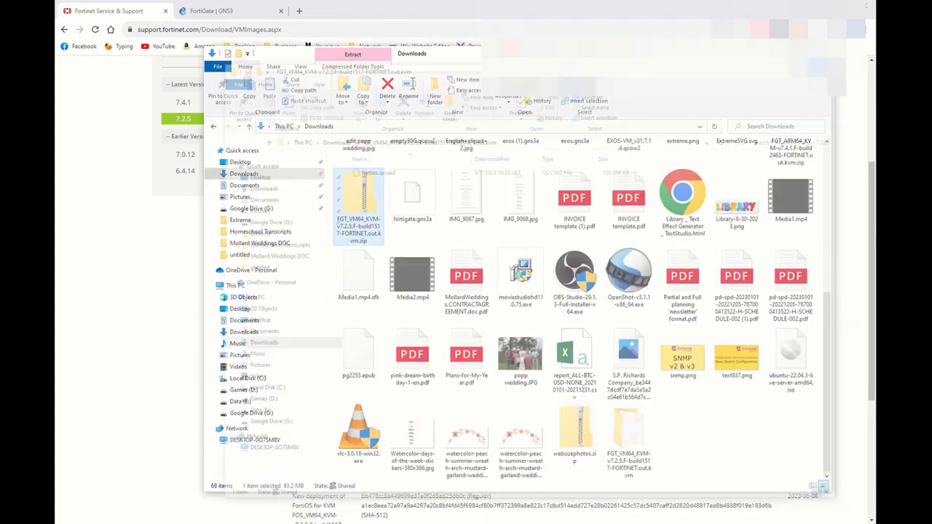
{"action": "left_click", "coordinate": [817, 53]}
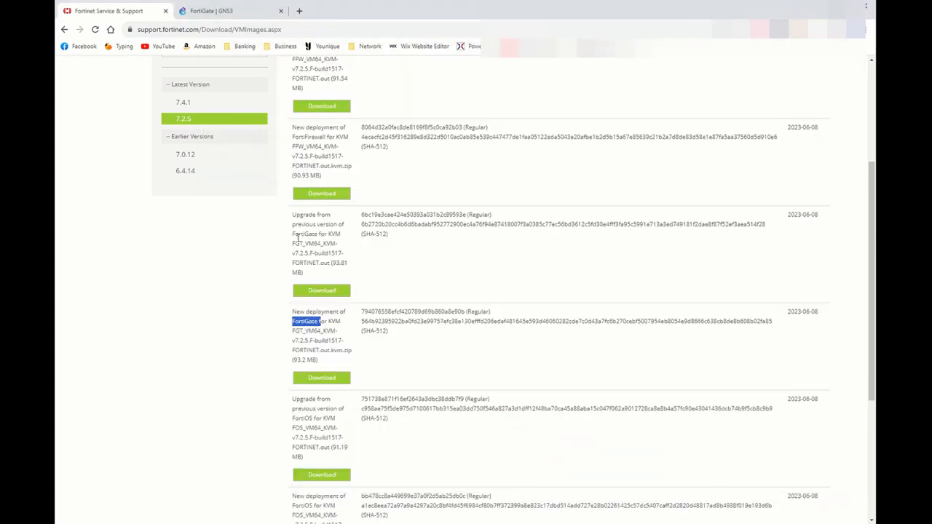
{"action": "left_click_drag", "start_coordinate": [293, 245], "coordinate": [331, 265]}
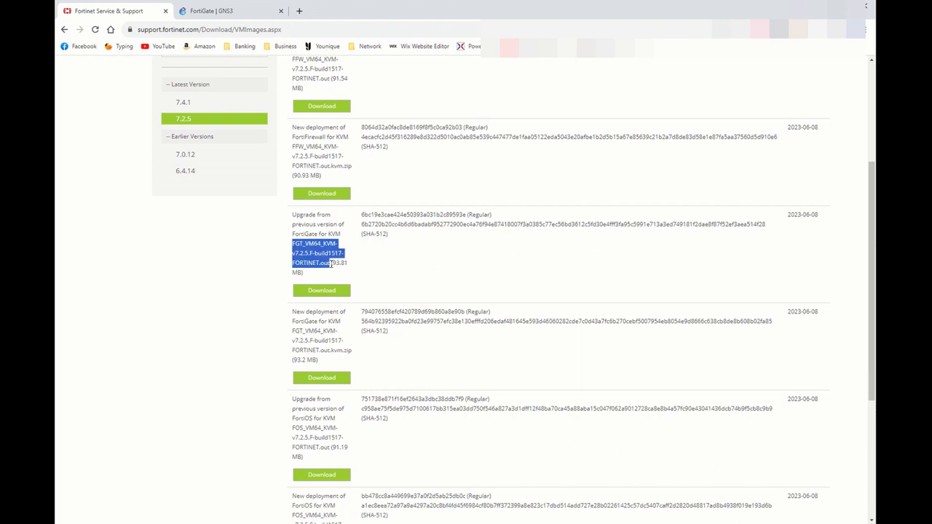
{"action": "left_click", "coordinate": [321, 348]}
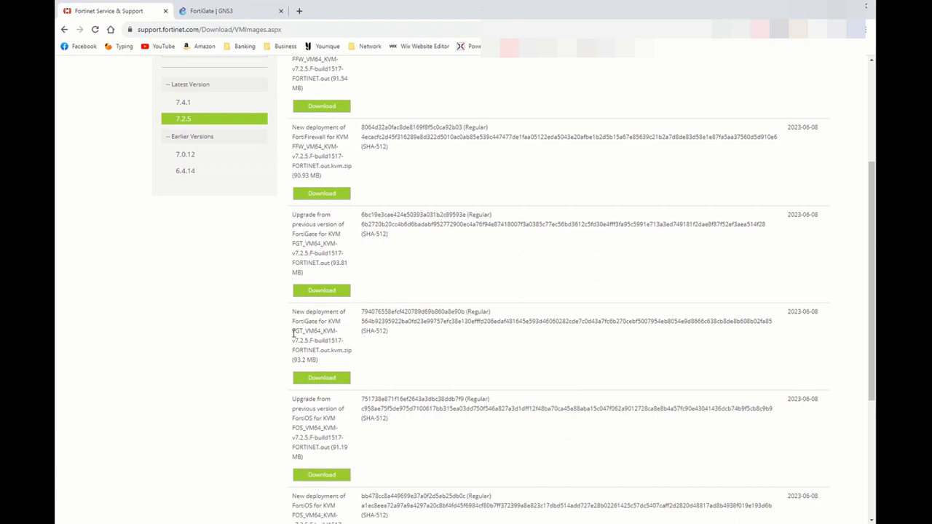
{"action": "left_click_drag", "start_coordinate": [293, 333], "coordinate": [329, 352]}
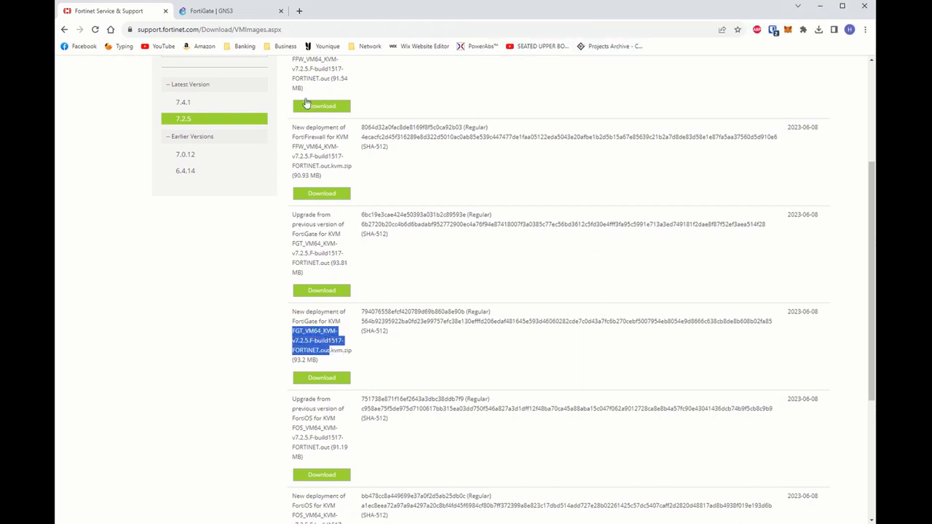
Step: Examine the FortiGate page in the GNS3 Marketplace for the appliance file download and the files required by each supported version
{"action": "left_click", "coordinate": [820, 6]}
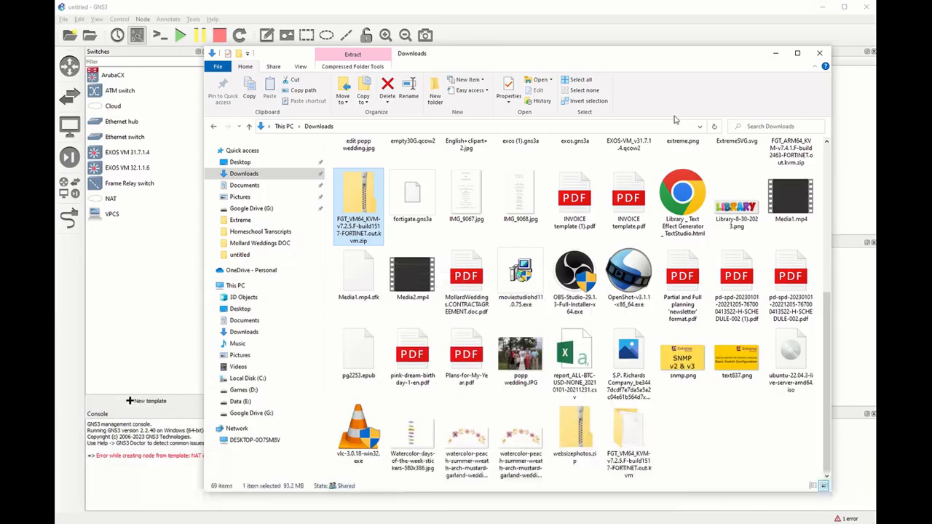
{"action": "left_click", "coordinate": [775, 53]}
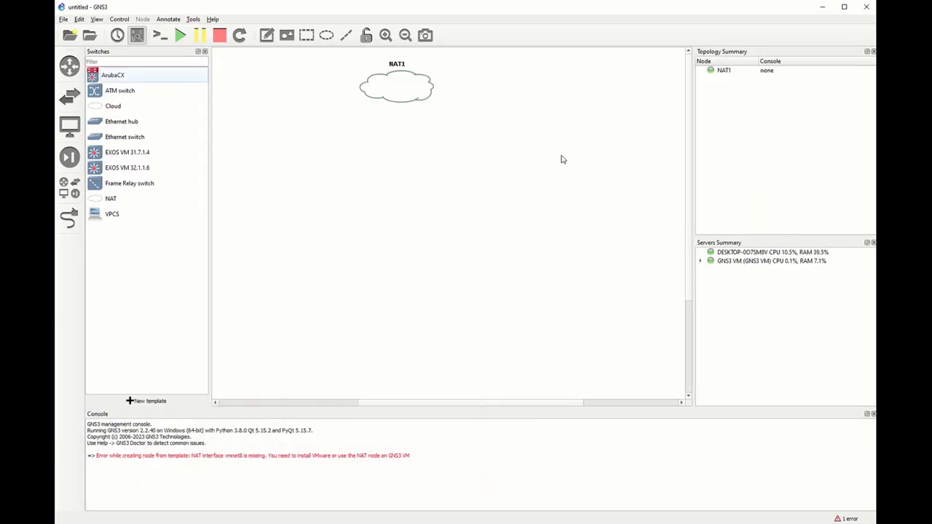
{"action": "key", "text": "alt+Tab"}
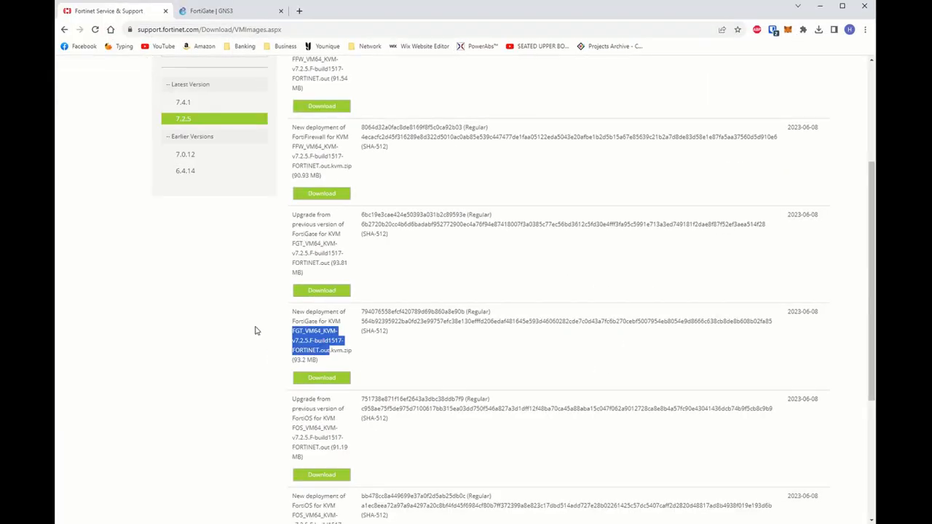
{"action": "left_click", "coordinate": [230, 16]}
{"action": "scroll", "coordinate": [366, 218], "scroll_direction": "up", "scroll_amount": 4}
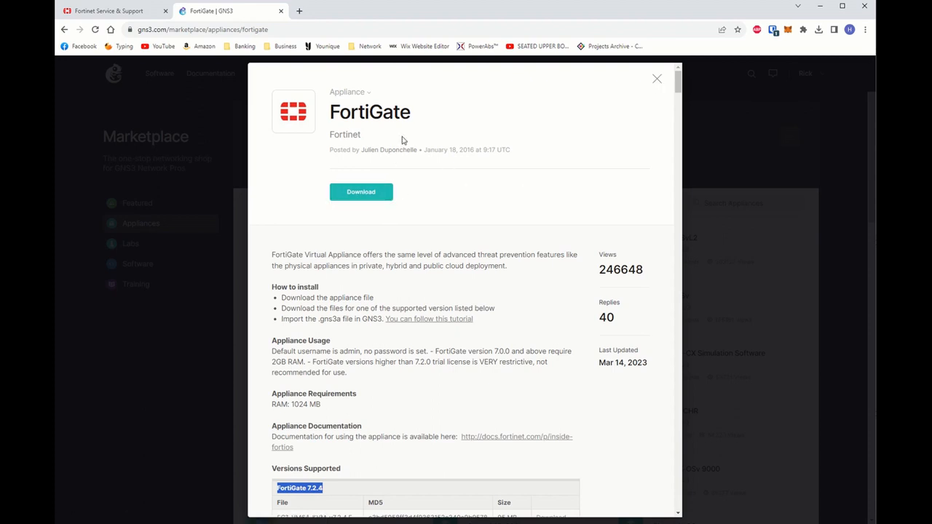
{"action": "left_click", "coordinate": [656, 78]}
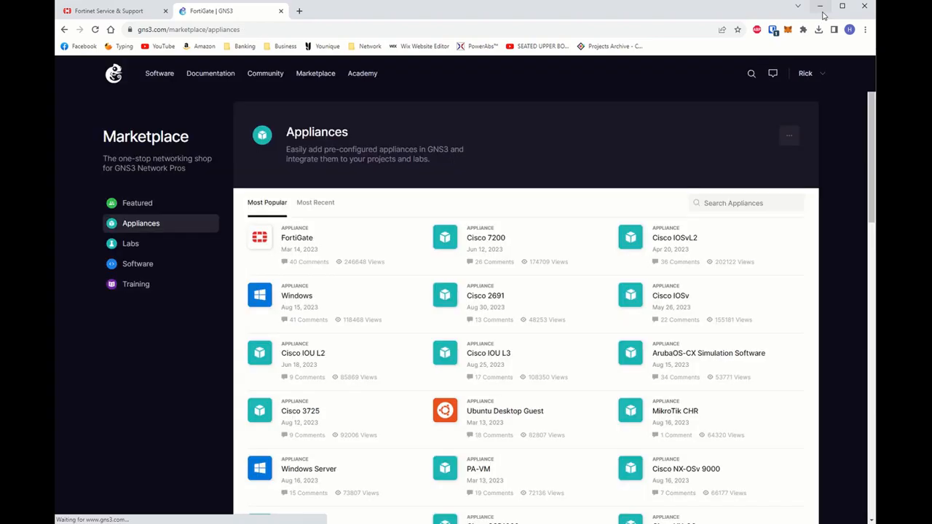
{"action": "left_click", "coordinate": [821, 9]}
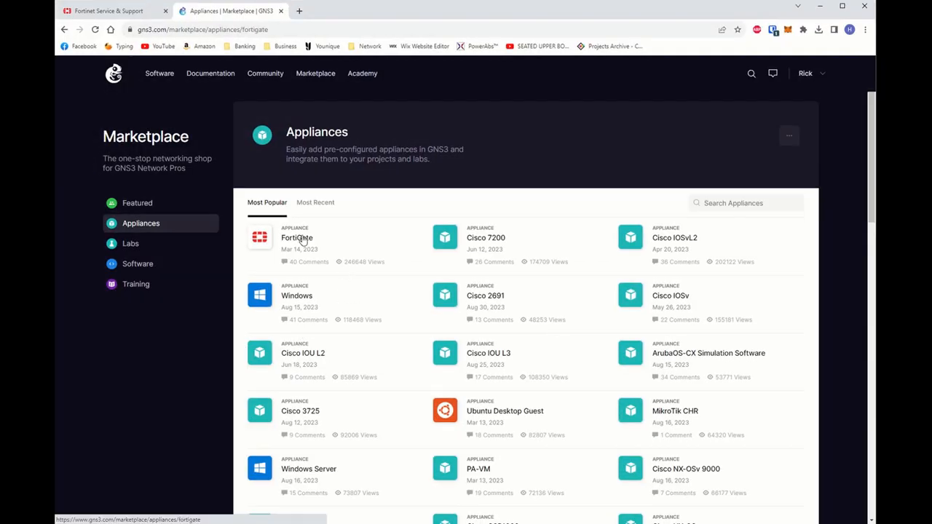
{"action": "left_click", "coordinate": [299, 239]}
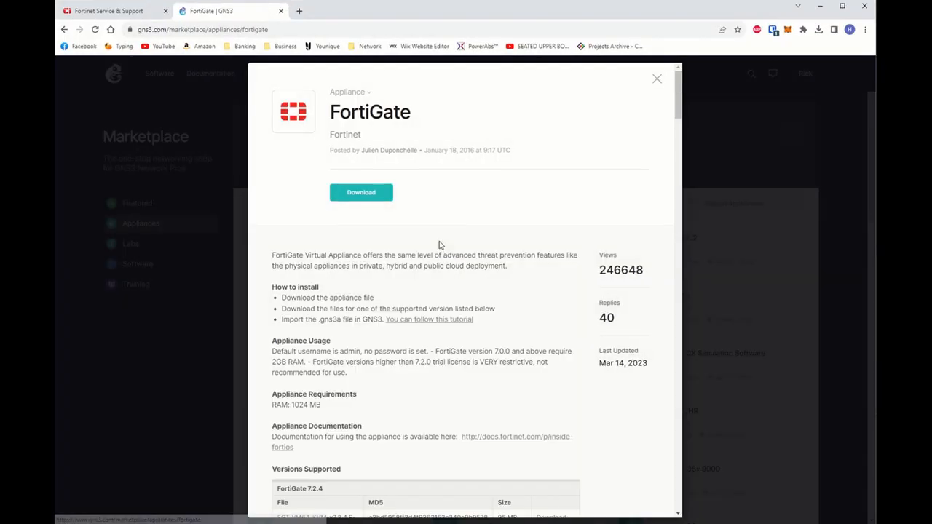
{"action": "scroll", "coordinate": [442, 243], "scroll_direction": "down", "scroll_amount": 3}
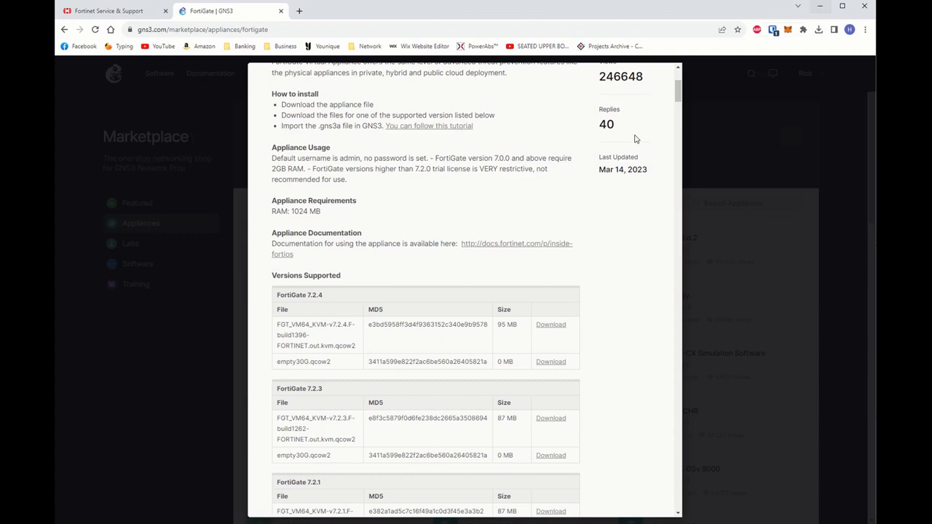
{"action": "scroll", "coordinate": [637, 138], "scroll_direction": "up", "scroll_amount": 3}
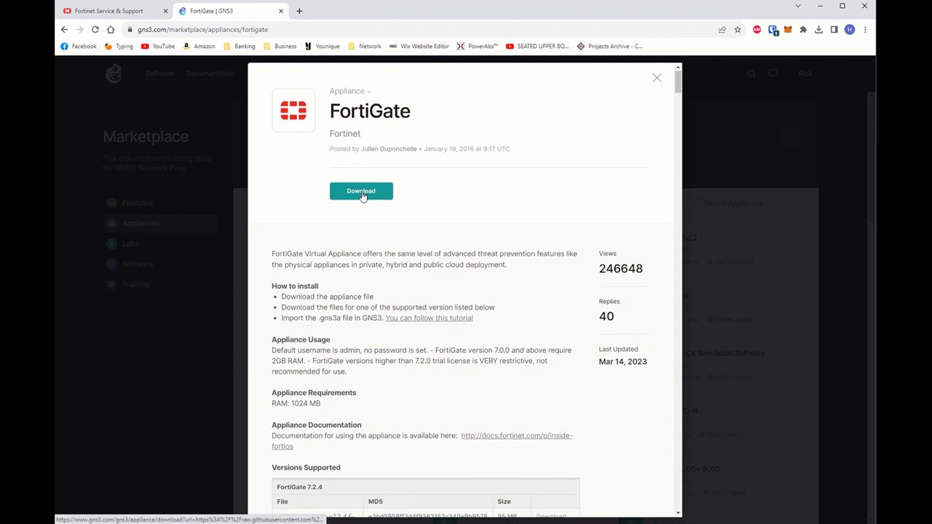
{"action": "scroll", "coordinate": [363, 306], "scroll_direction": "down", "scroll_amount": 3}
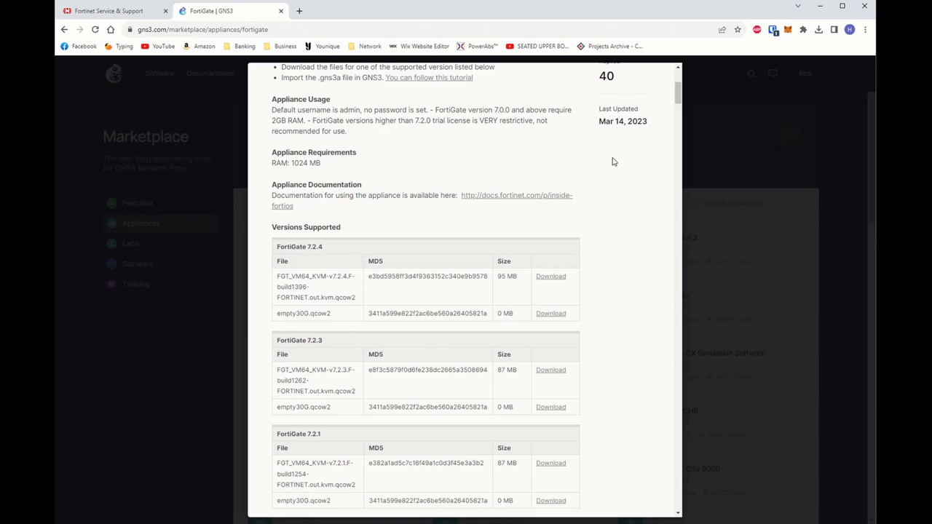
Step: Switch to GNS3 and import fortigate.gns3a from Downloads as a new template on the GNS3 VM, using /bin/qemu-system-x86_64 (v4.2.1)
{"action": "left_click", "coordinate": [820, 7]}
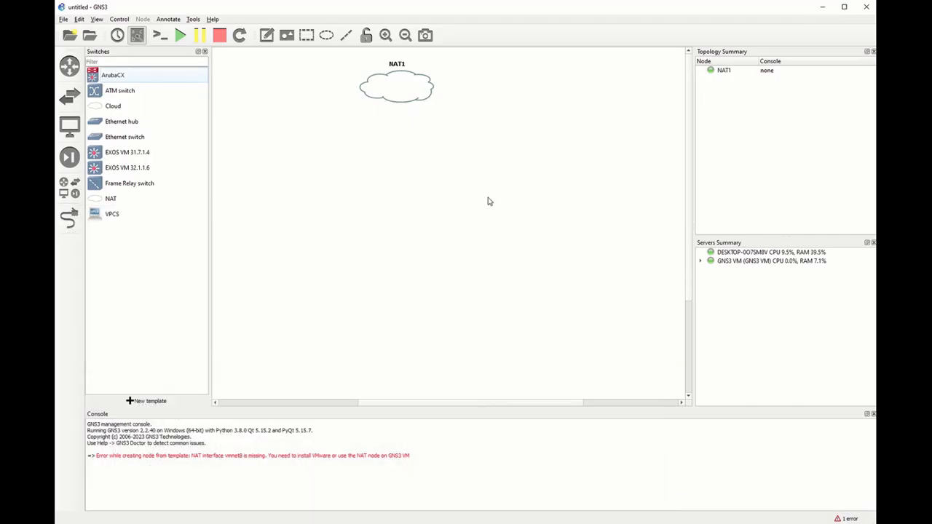
{"action": "left_click", "coordinate": [151, 401]}
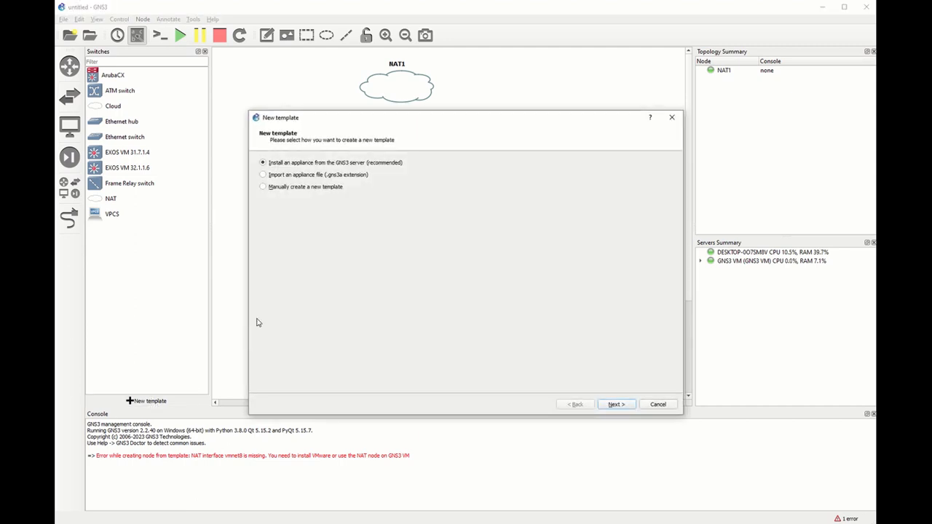
{"action": "left_click", "coordinate": [273, 177]}
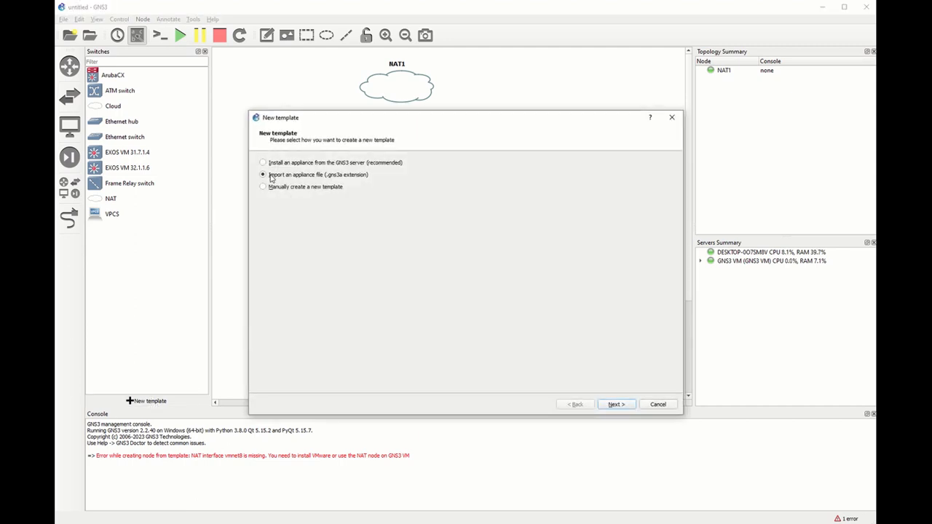
{"action": "left_click", "coordinate": [615, 404]}
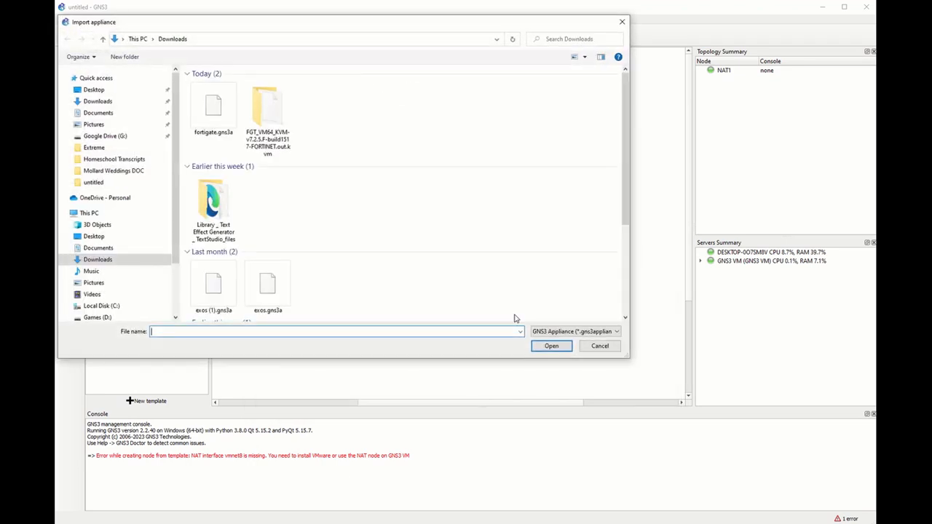
{"action": "left_click", "coordinate": [209, 120]}
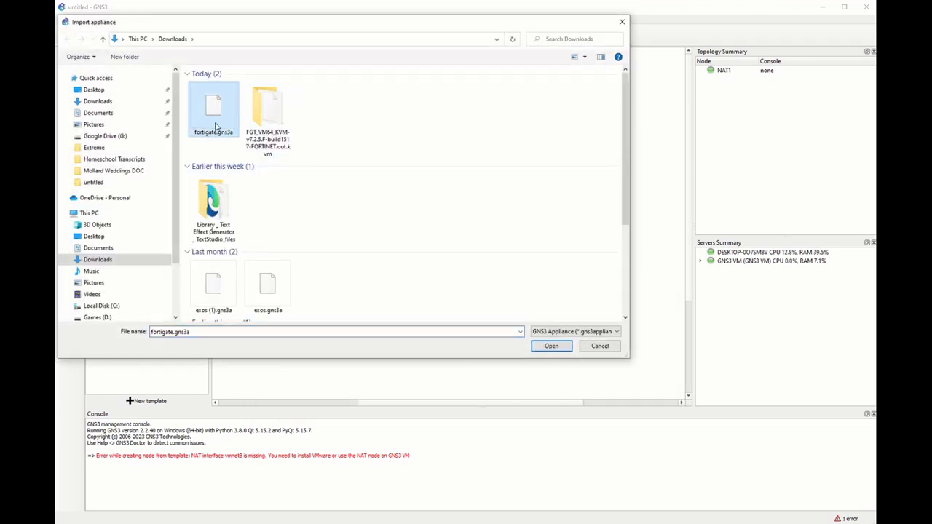
{"action": "left_click", "coordinate": [562, 345]}
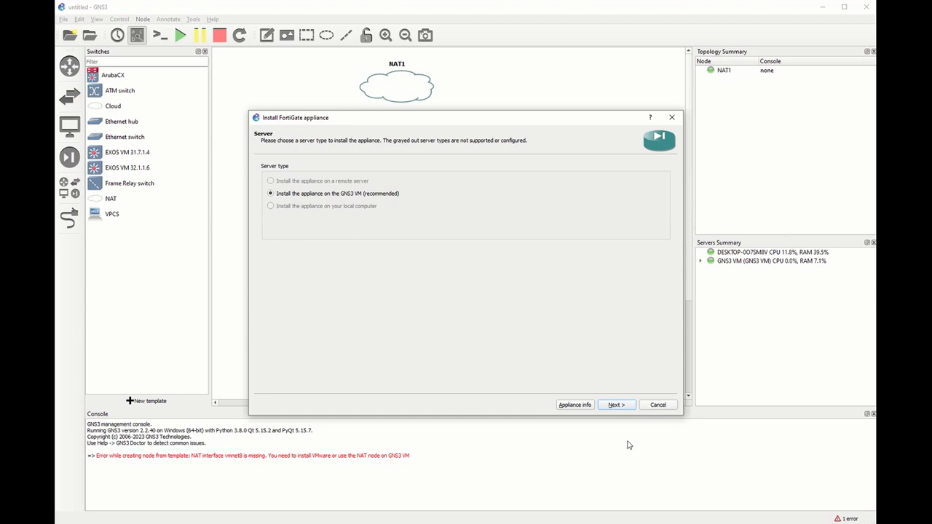
{"action": "left_click", "coordinate": [615, 406]}
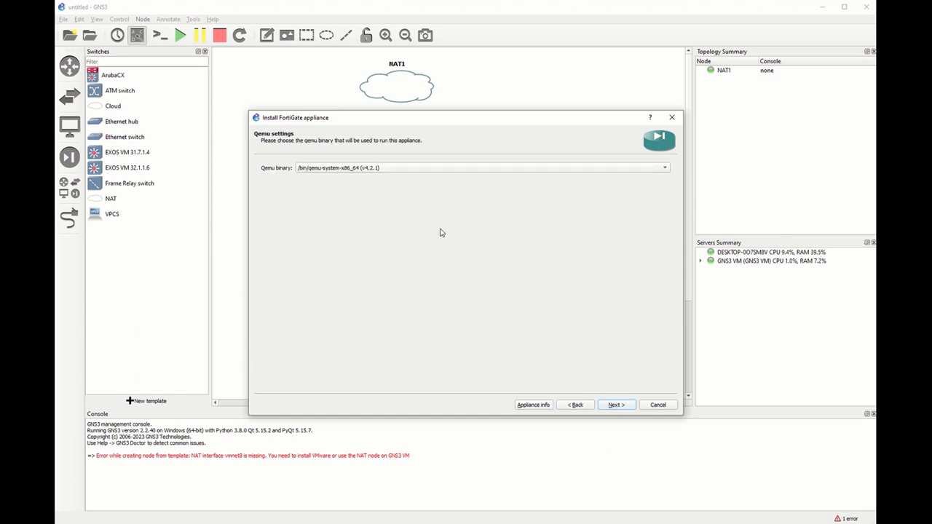
{"action": "left_click", "coordinate": [616, 404]}
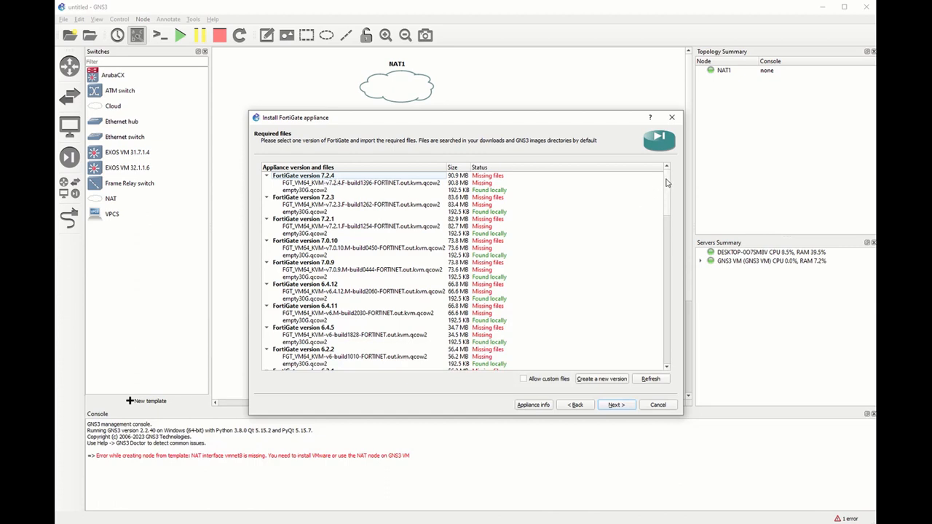
Step: Create a new version of the FortiGate appliance named 7.2.5
{"action": "left_click_drag", "start_coordinate": [666, 182], "coordinate": [667, 362]}
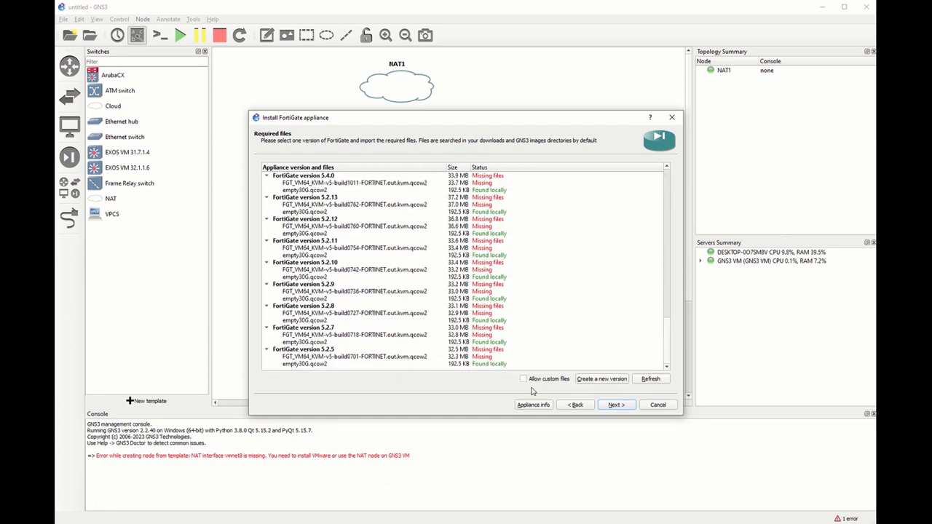
{"action": "left_click", "coordinate": [599, 379]}
{"action": "left_click", "coordinate": [404, 276]}
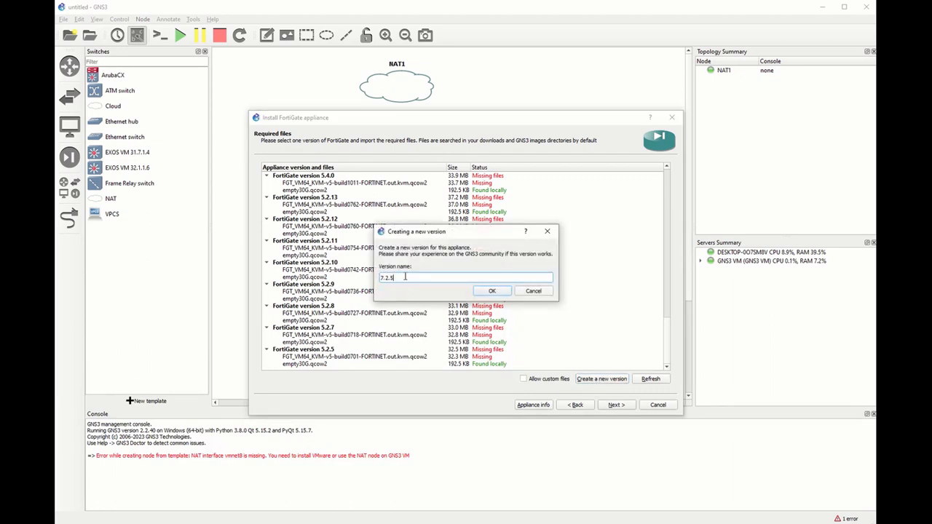
{"action": "type", "text": "5"}
{"action": "left_click", "coordinate": [492, 290]}
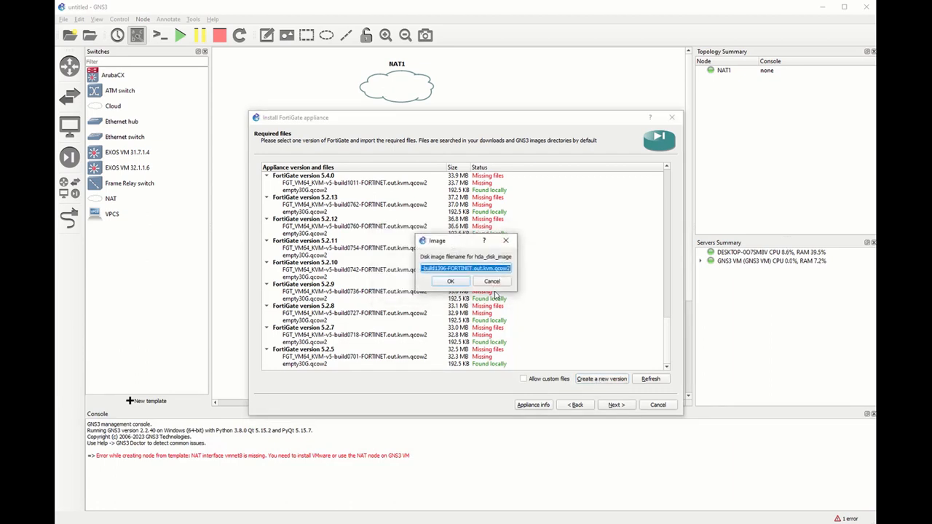
Step: Set the hda disk image filename to FGT_VM64_KVM-v7.2.5.F-build1517-FORTINET.out.kvm.qcow2 and accept empty30G.qcow2 for the hdb disk image
{"action": "left_click", "coordinate": [460, 267]}
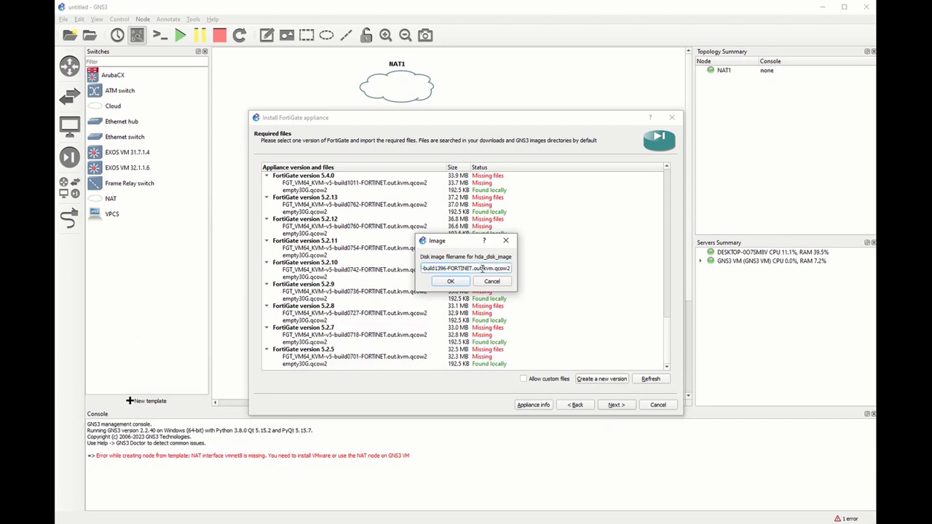
{"action": "left_click_drag", "start_coordinate": [483, 268], "coordinate": [350, 266]}
{"action": "type", "text": "FGT_VM64_KVM-v7.2.5.F-build1517-FORTINET.out"}
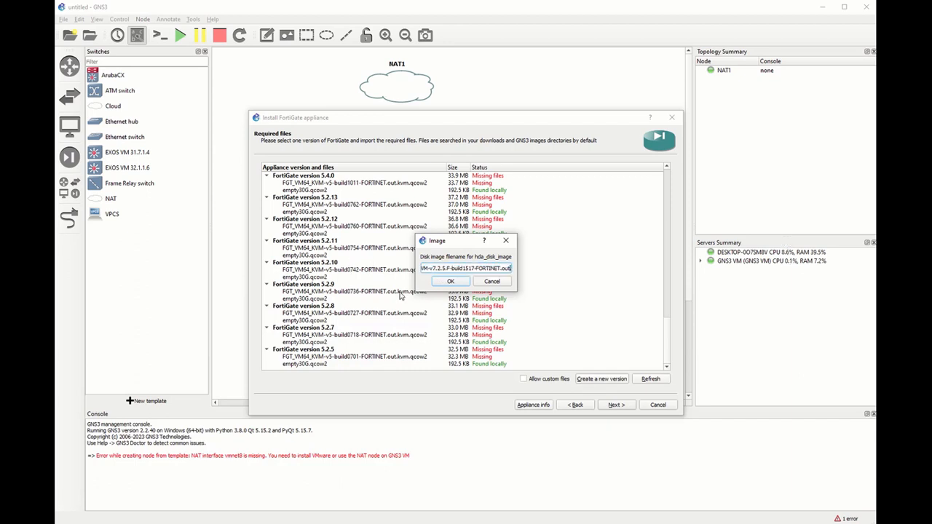
{"action": "left_click_drag", "start_coordinate": [461, 268], "coordinate": [515, 270]}
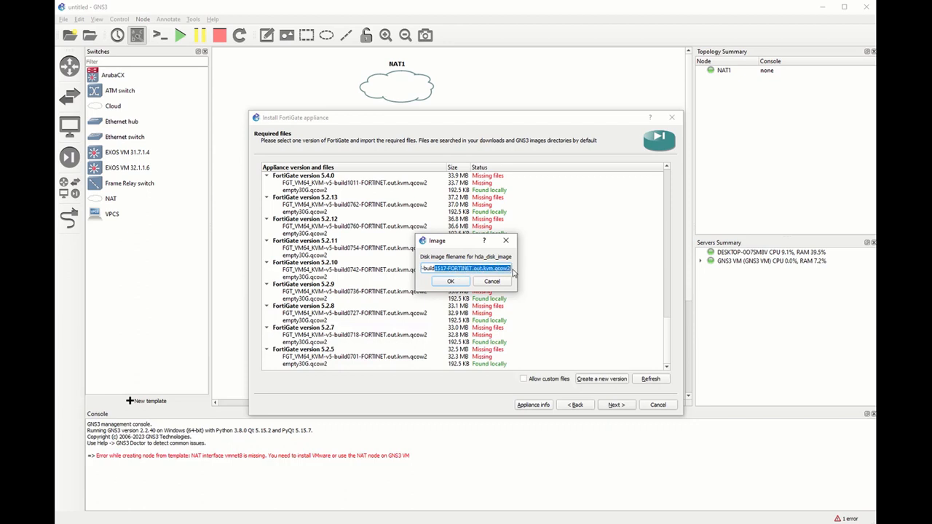
{"action": "left_click", "coordinate": [468, 267]}
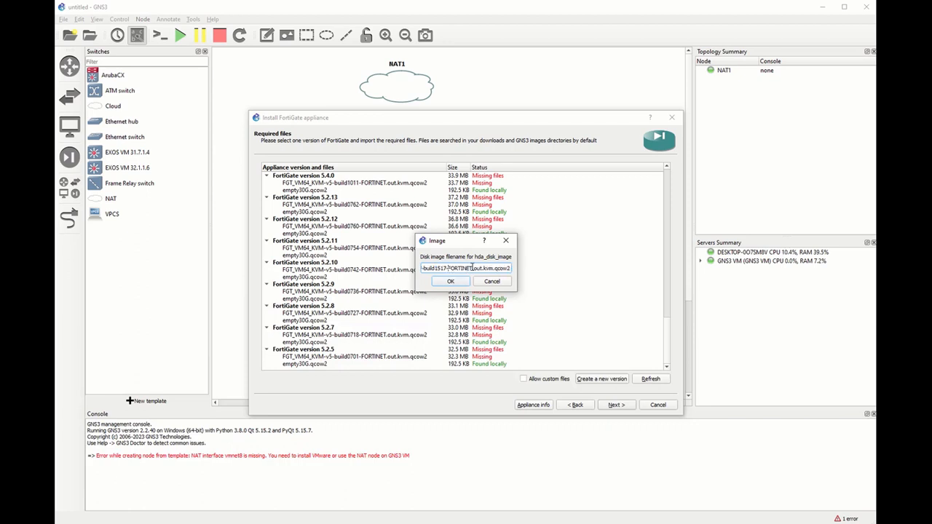
{"action": "left_click_drag", "start_coordinate": [471, 268], "coordinate": [403, 269]}
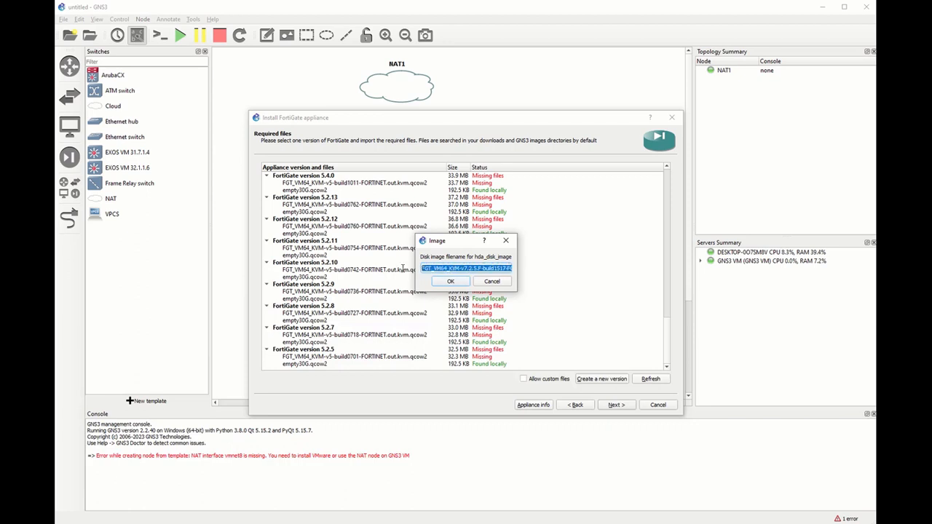
{"action": "left_click", "coordinate": [449, 283]}
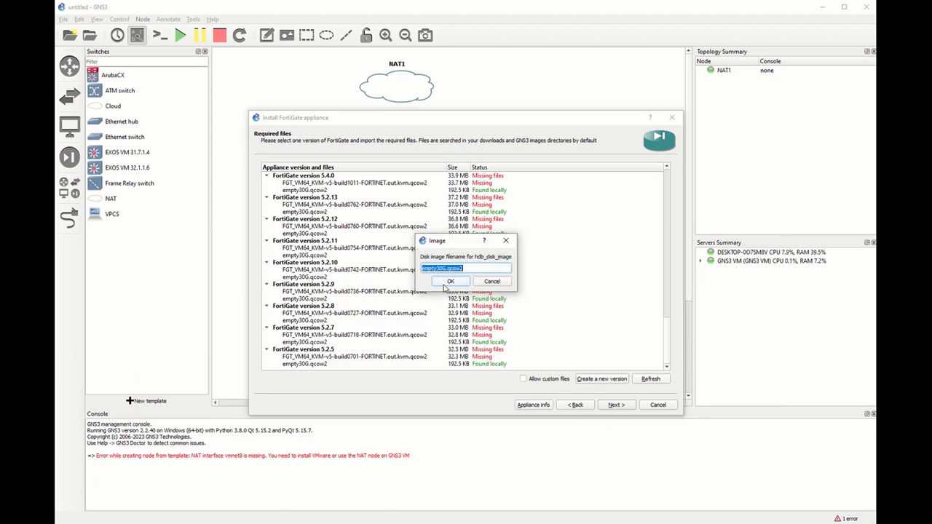
{"action": "left_click", "coordinate": [449, 282]}
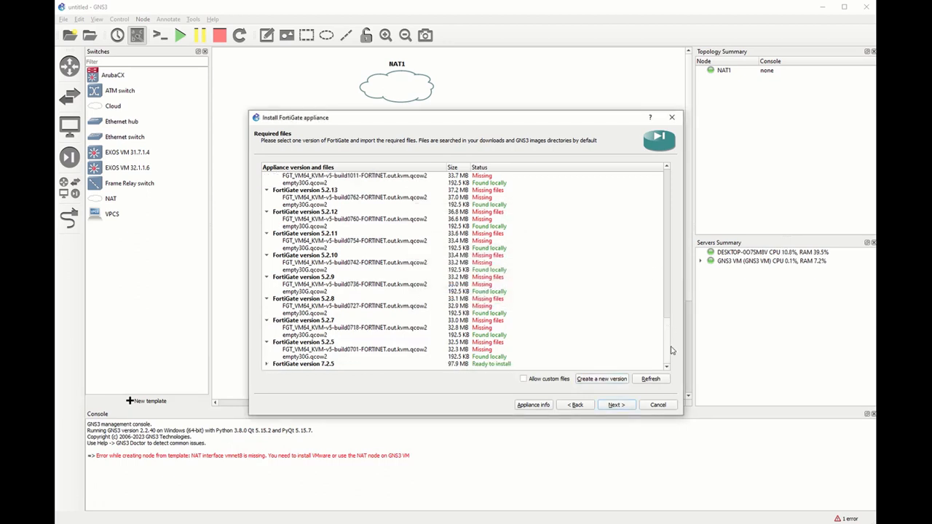
Step: Import fortios.qcow2 from the extracted FGT_VM64_KVM-v7.2.5.F-build1517-FORTINET.out.kvm folder in Downloads as the 7.2.5 version's KVM disk image
{"action": "left_click", "coordinate": [267, 366]}
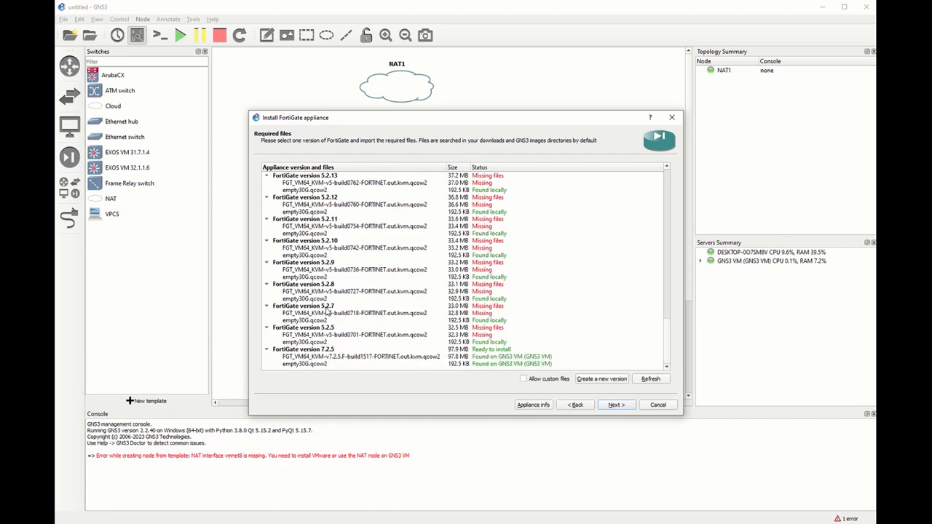
{"action": "left_click", "coordinate": [301, 358]}
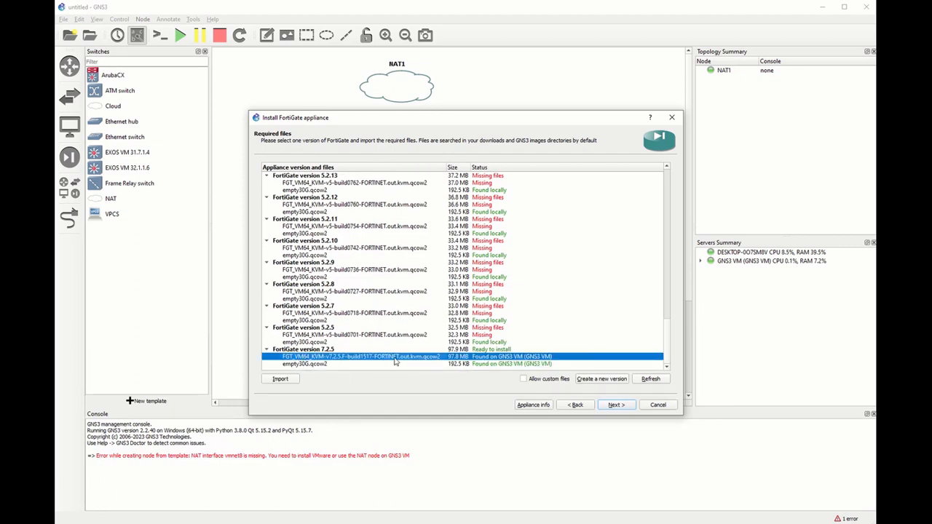
{"action": "left_click", "coordinate": [291, 380]}
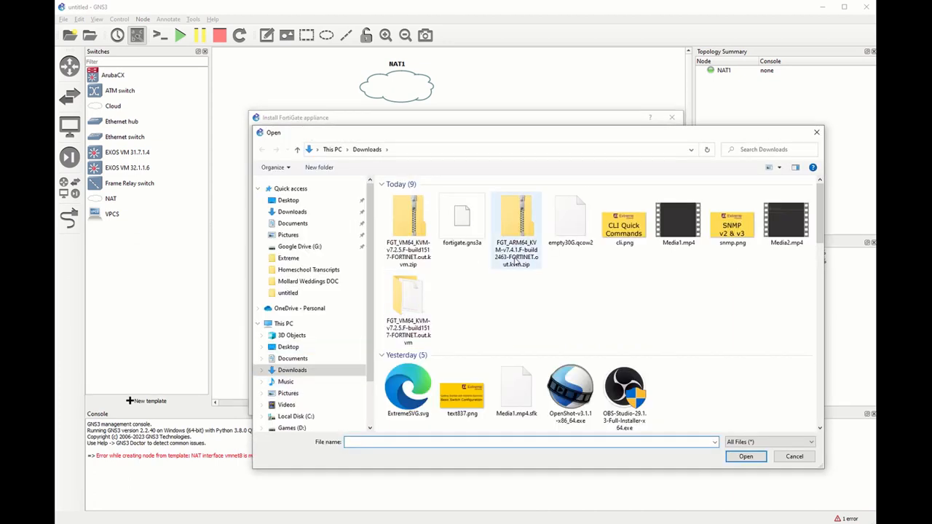
{"action": "double_click", "coordinate": [410, 309]}
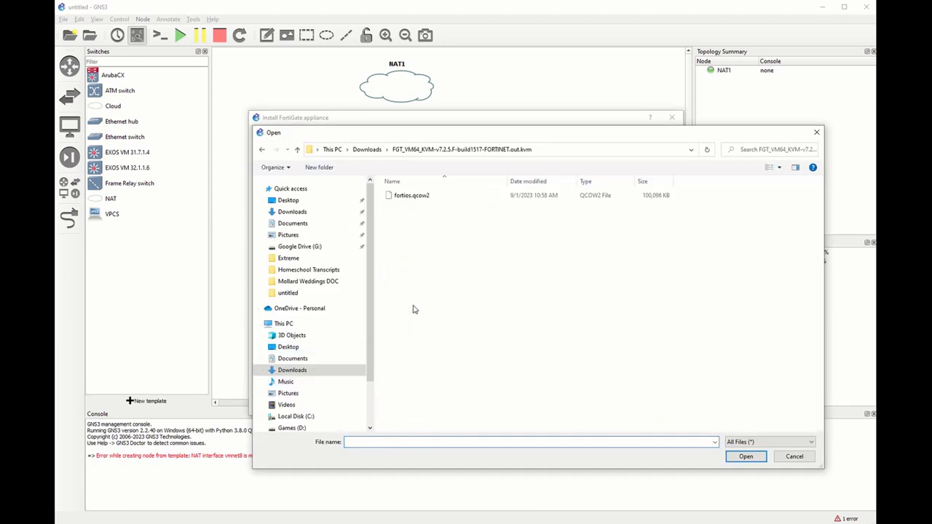
{"action": "left_click", "coordinate": [417, 200]}
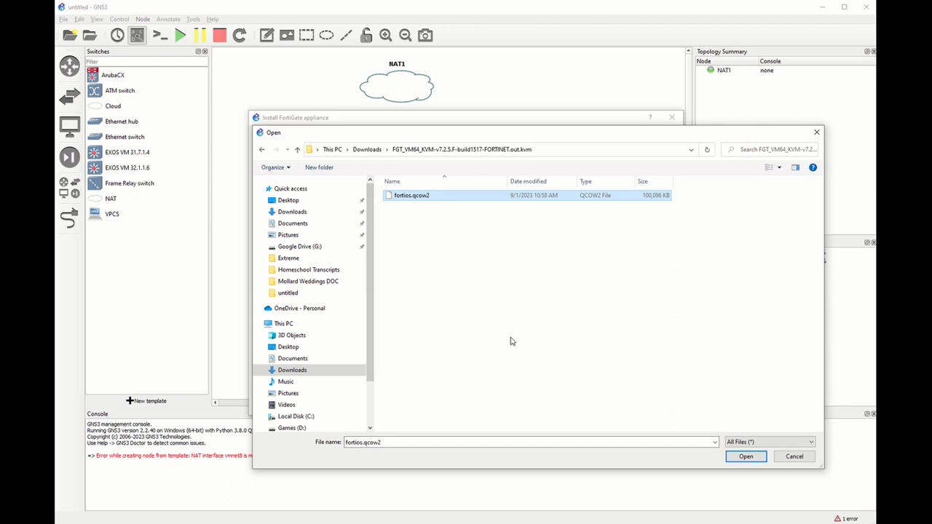
{"action": "left_click", "coordinate": [748, 456]}
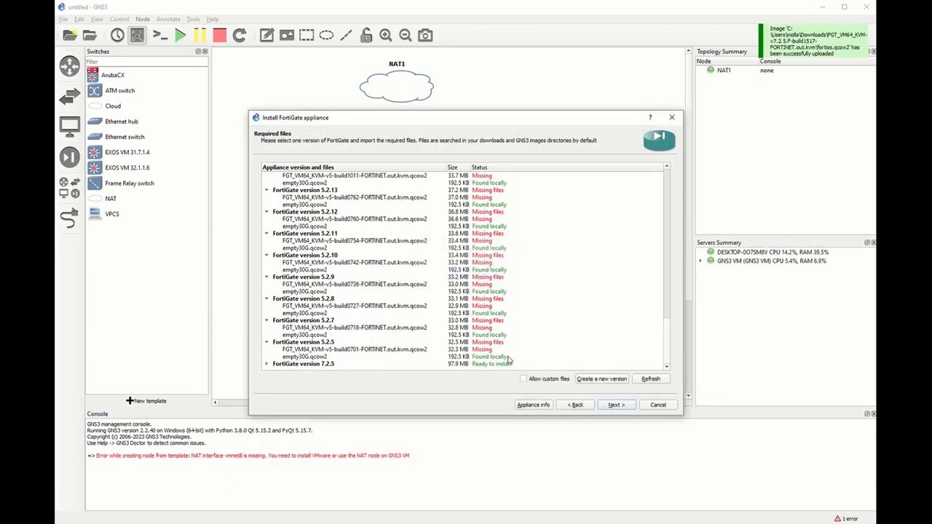
Step: Install FortiGate version 7.2.5 and finish the appliance wizard to create its template
{"action": "left_click", "coordinate": [296, 364]}
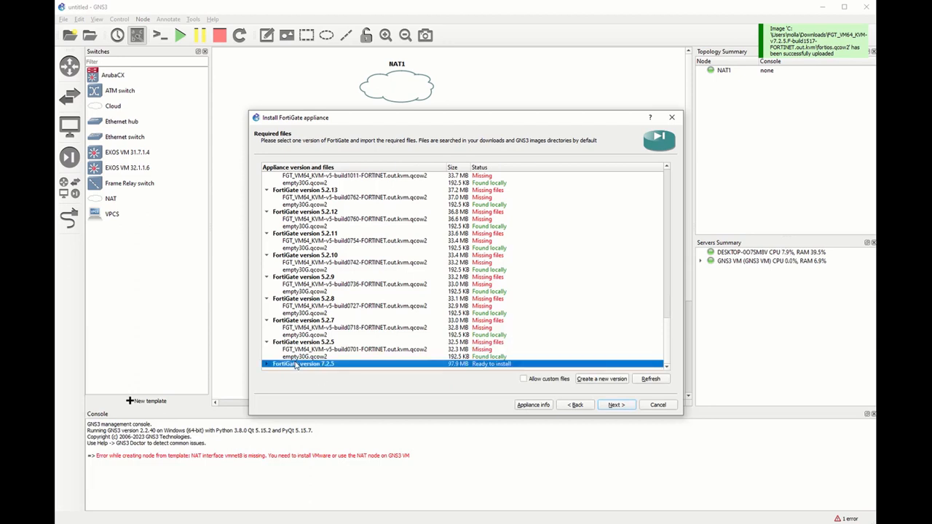
{"action": "left_click", "coordinate": [616, 405]}
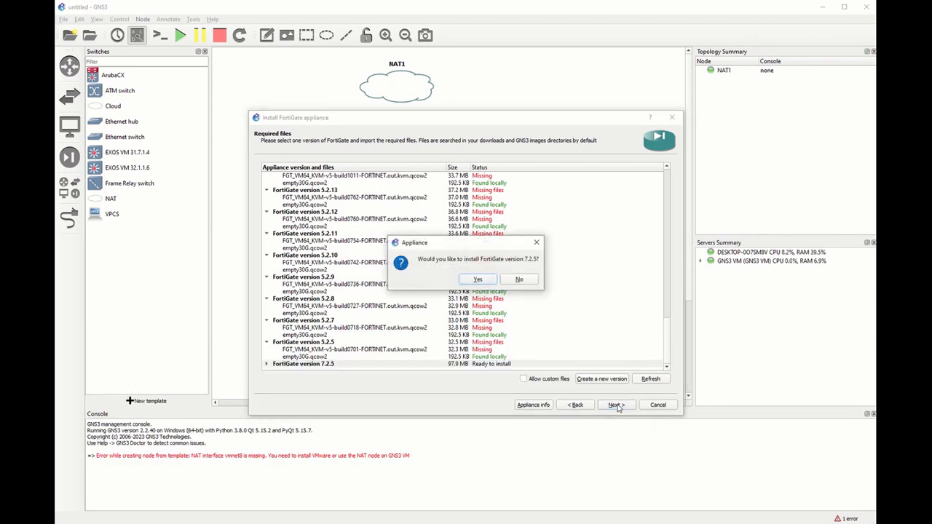
{"action": "left_click", "coordinate": [477, 280]}
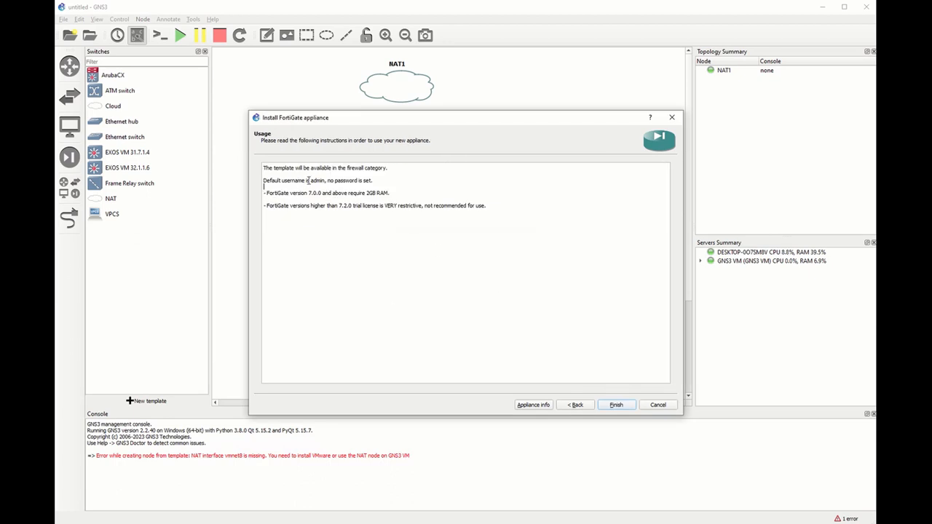
{"action": "left_click", "coordinate": [615, 406]}
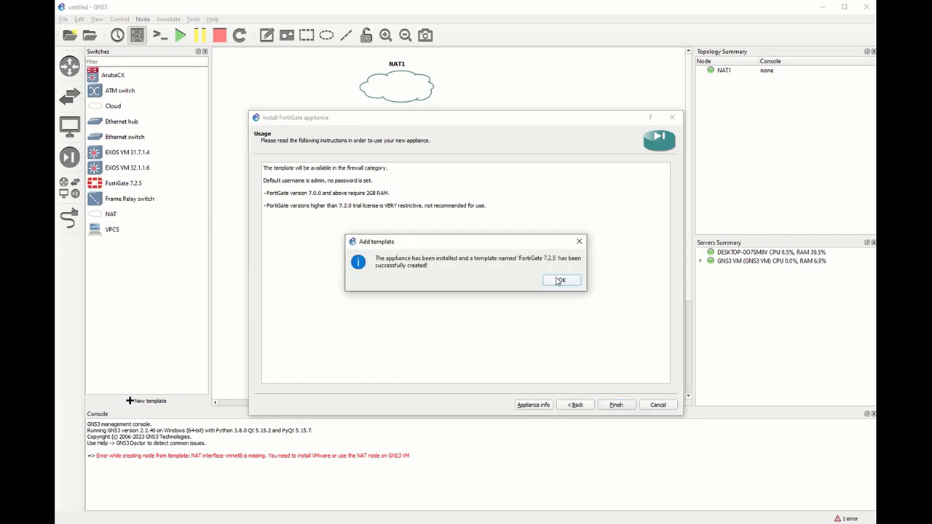
{"action": "left_click", "coordinate": [559, 283]}
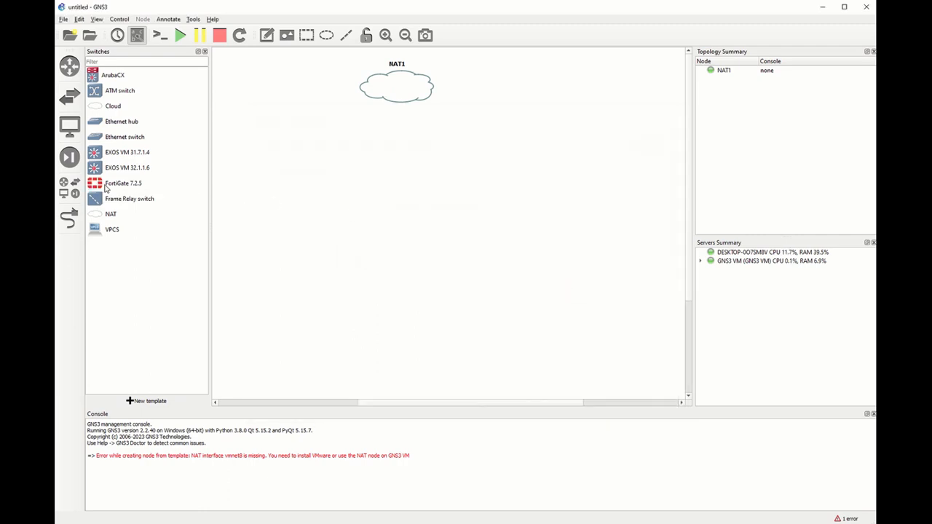
Step: Place a FortiGate 7.2.5 node below NAT1 in the topology and start it
{"action": "left_click_drag", "start_coordinate": [108, 187], "coordinate": [398, 168]}
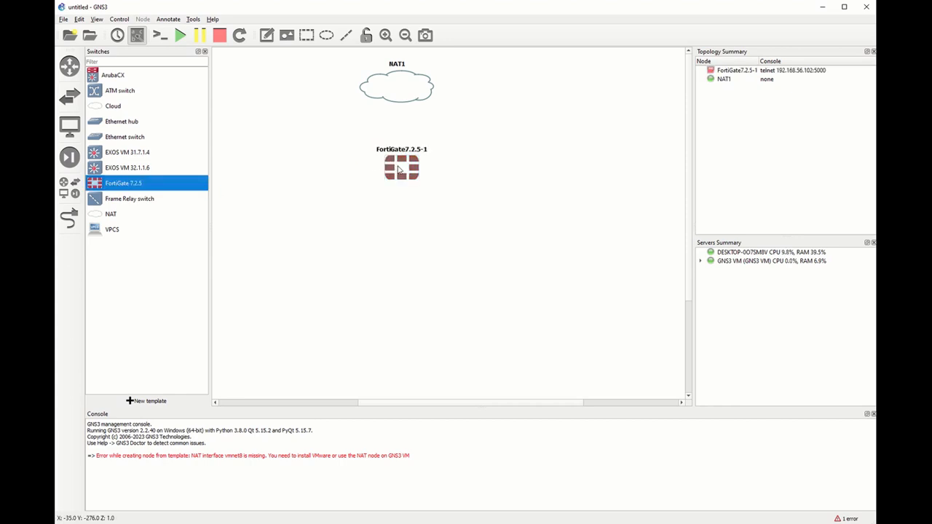
{"action": "right_click", "coordinate": [398, 169]}
{"action": "left_click", "coordinate": [420, 192]}
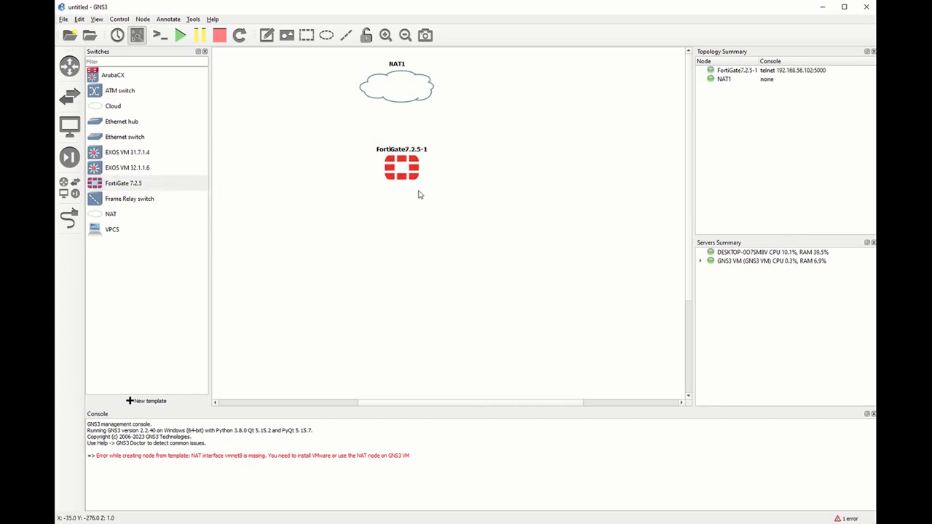
Step: Open the FortiGate node's console and position the PuTTY window below the node in the workspace
{"action": "right_click", "coordinate": [400, 166]}
{"action": "left_click", "coordinate": [419, 180]}
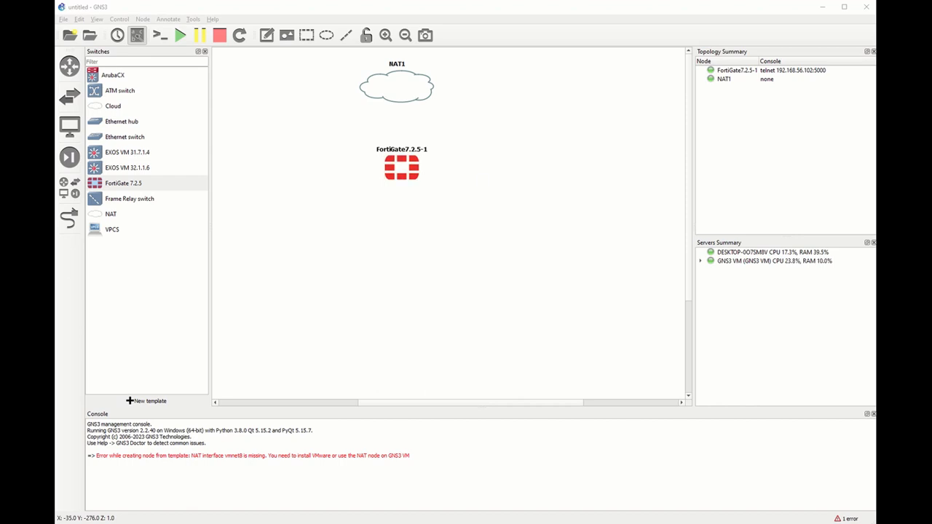
{"action": "left_click_drag", "start_coordinate": [457, 150], "coordinate": [323, 195]}
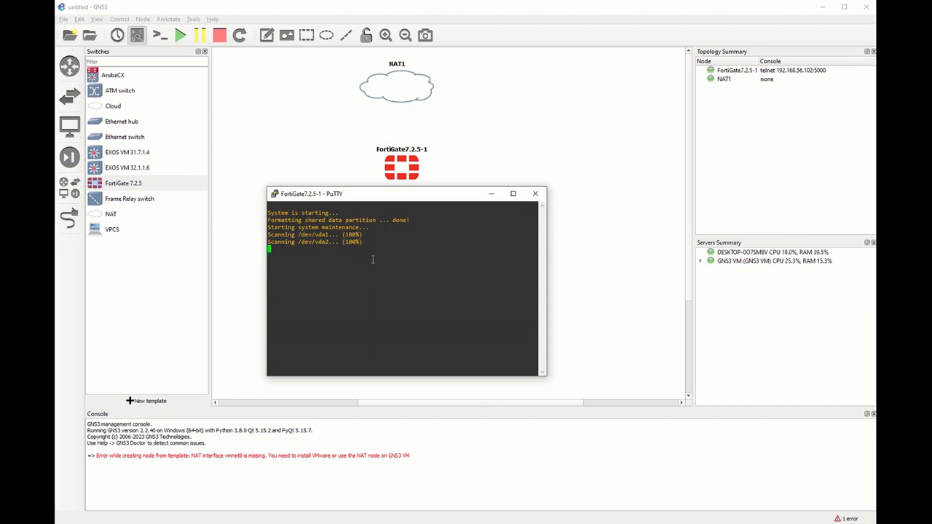
{"action": "left_click_drag", "start_coordinate": [394, 204], "coordinate": [434, 215]}
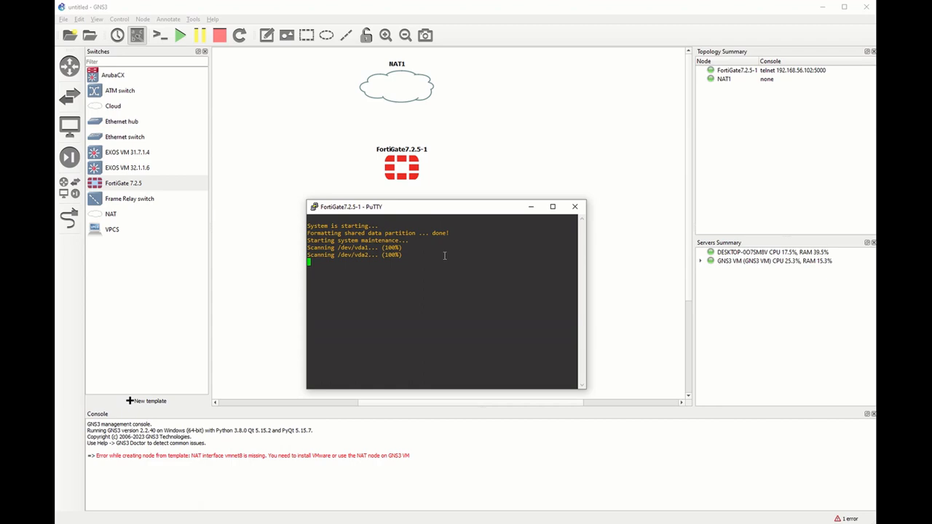